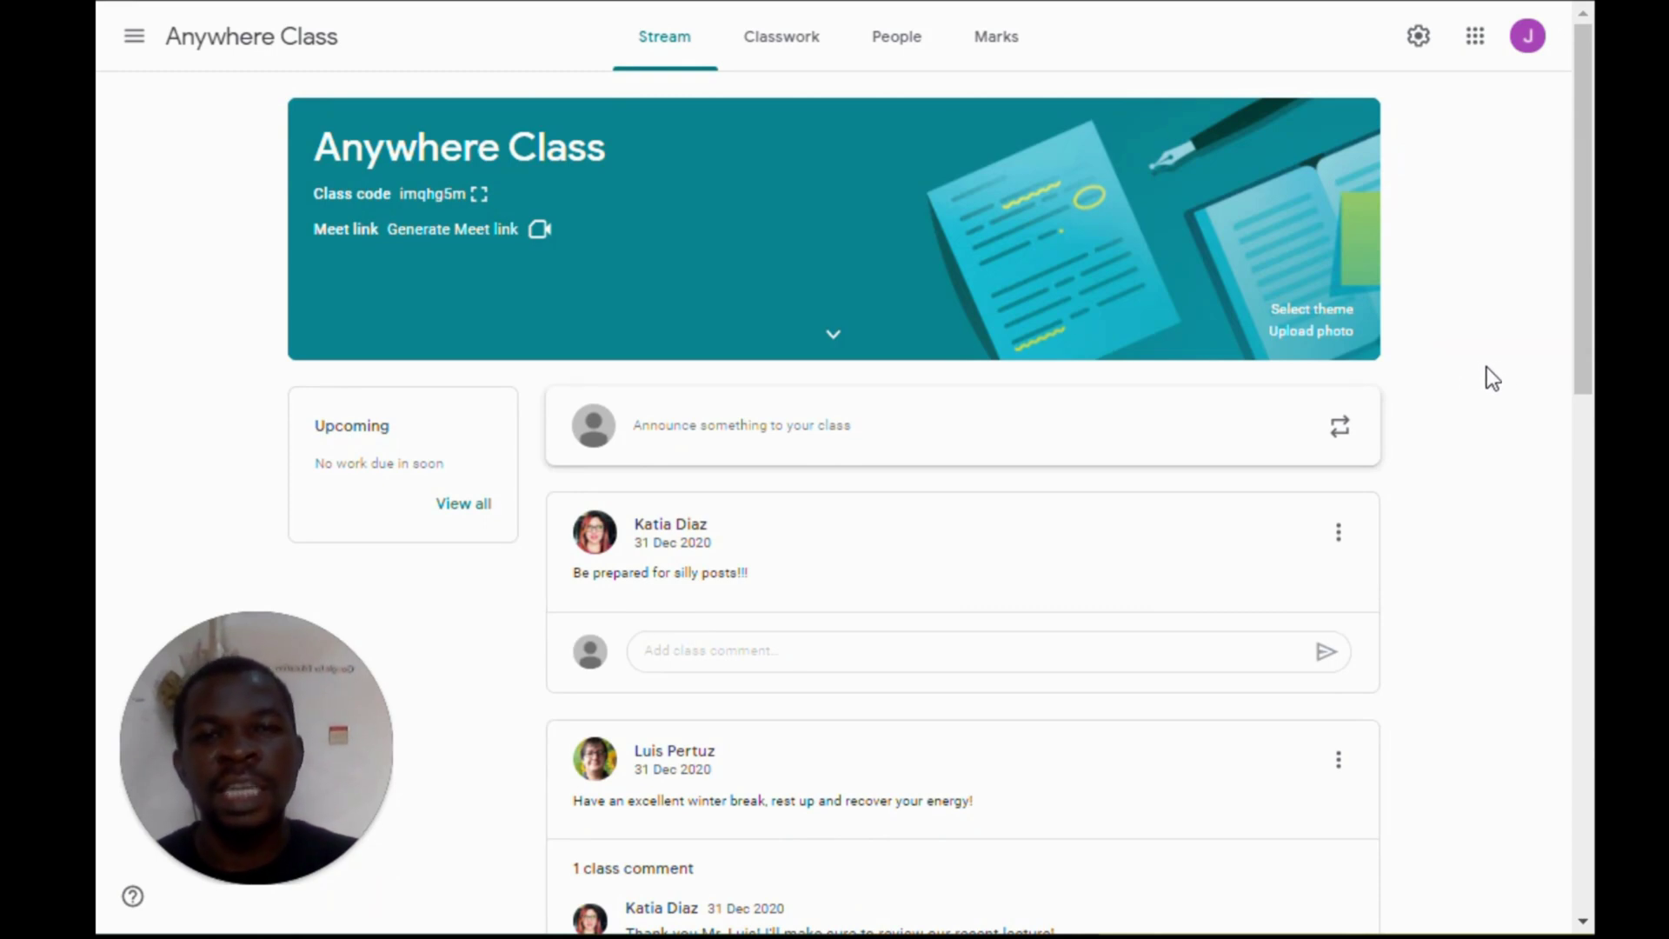
From Classwork, open the 'Describe any video game…' assignment's student work page
click(805, 42)
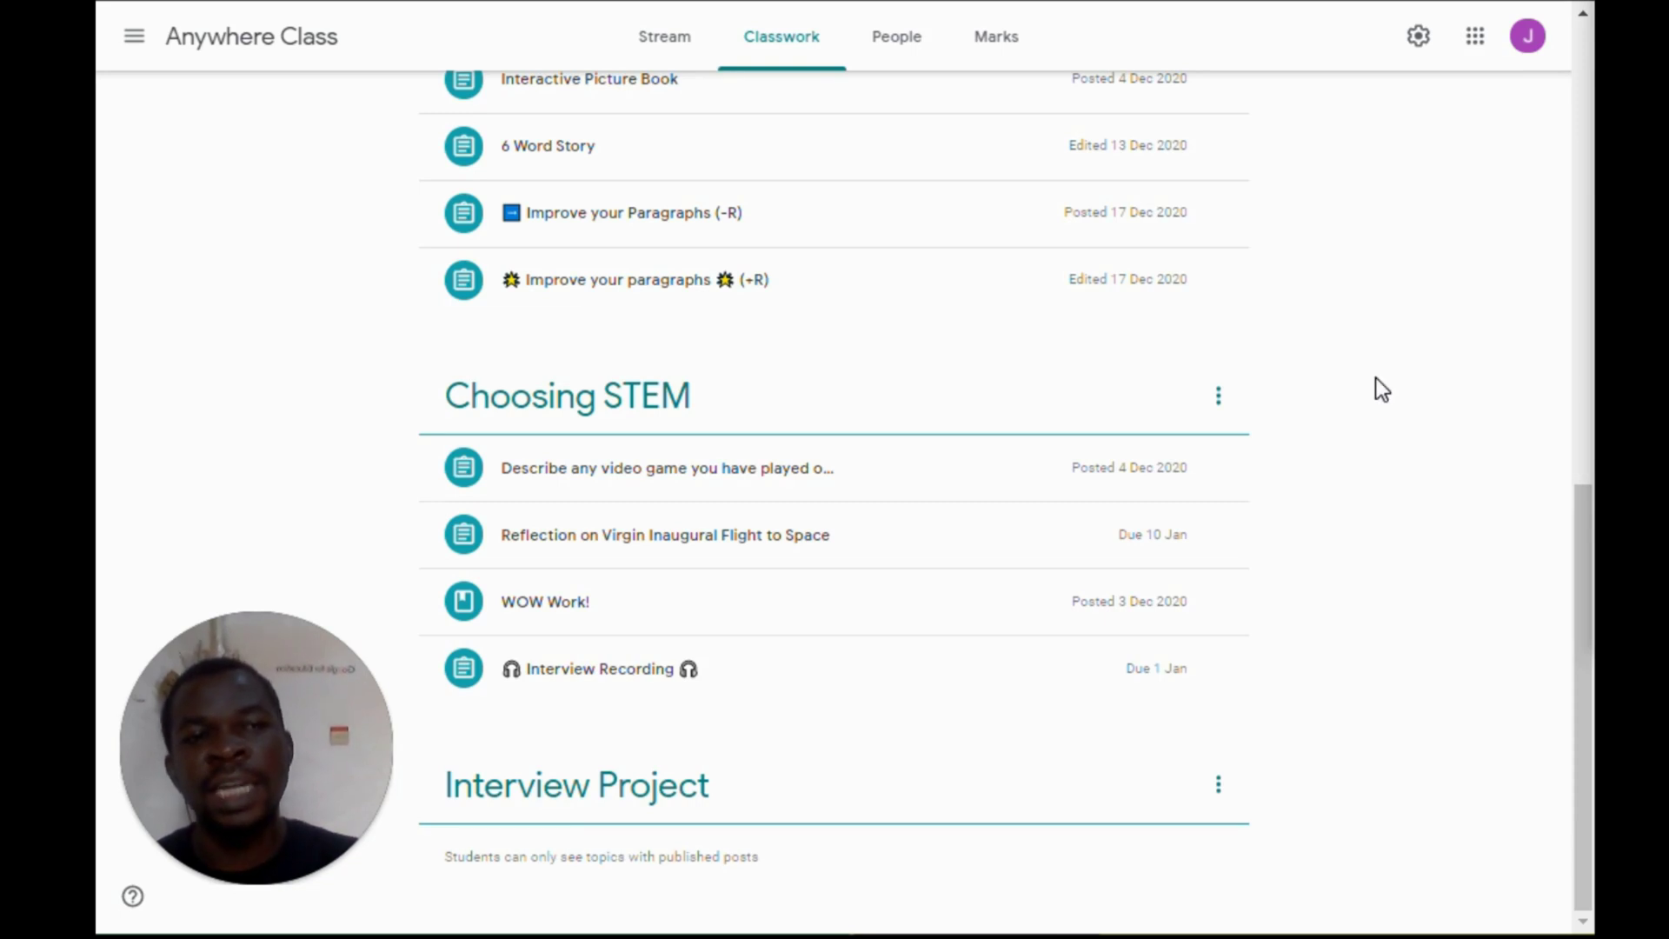
click(912, 484)
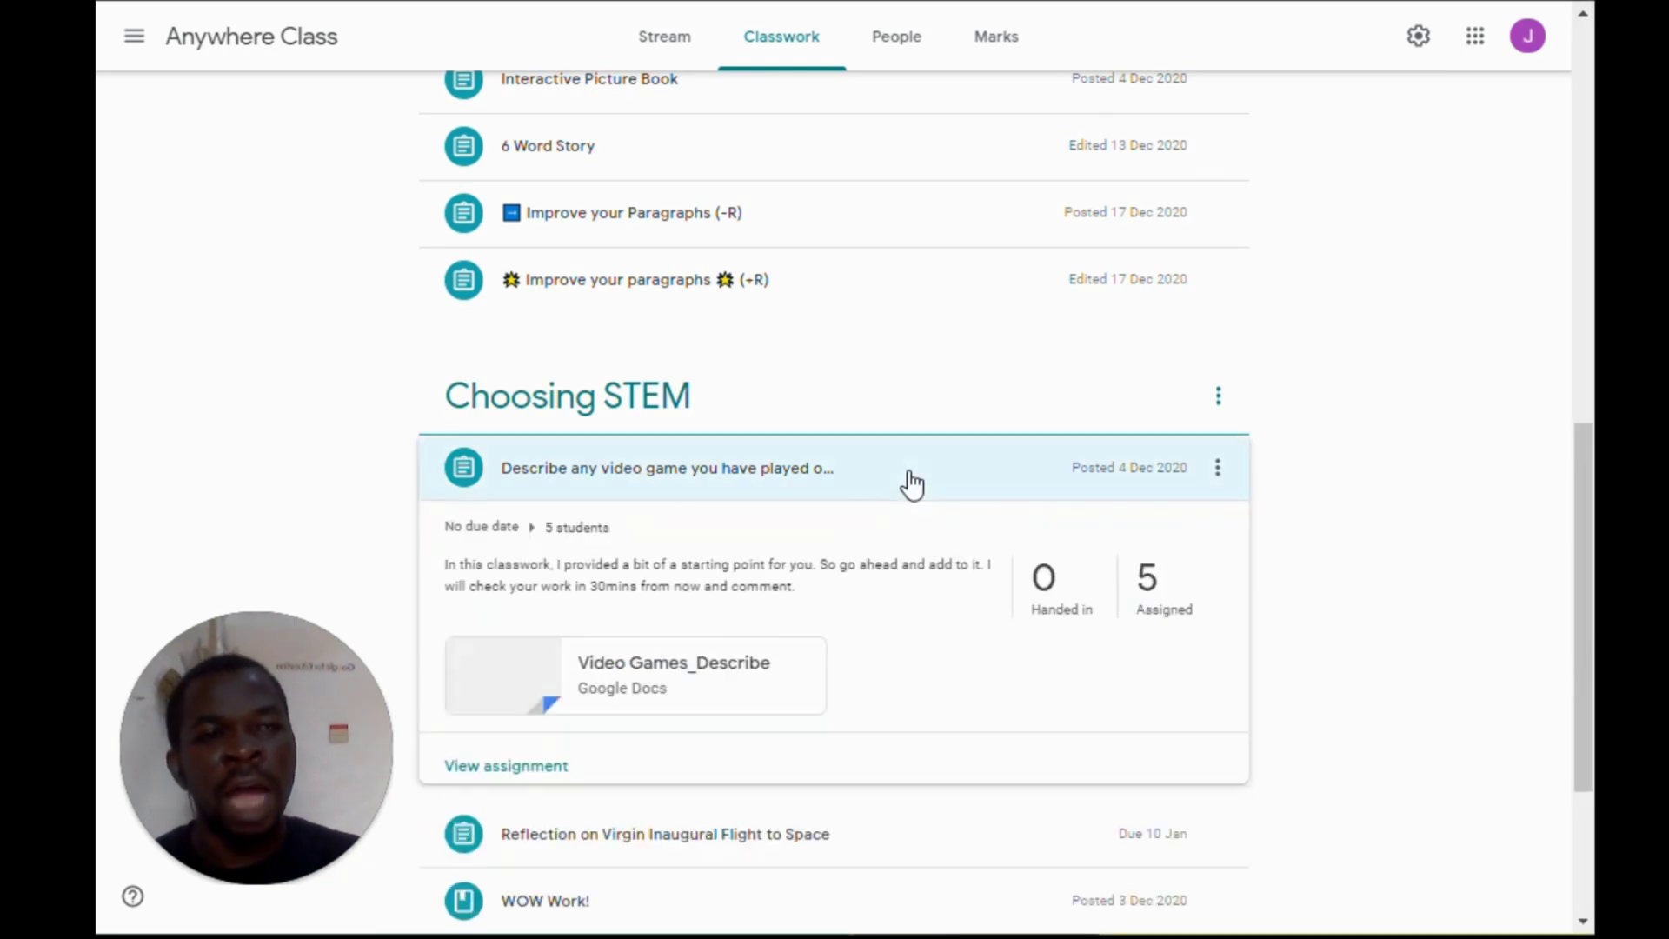
click(554, 768)
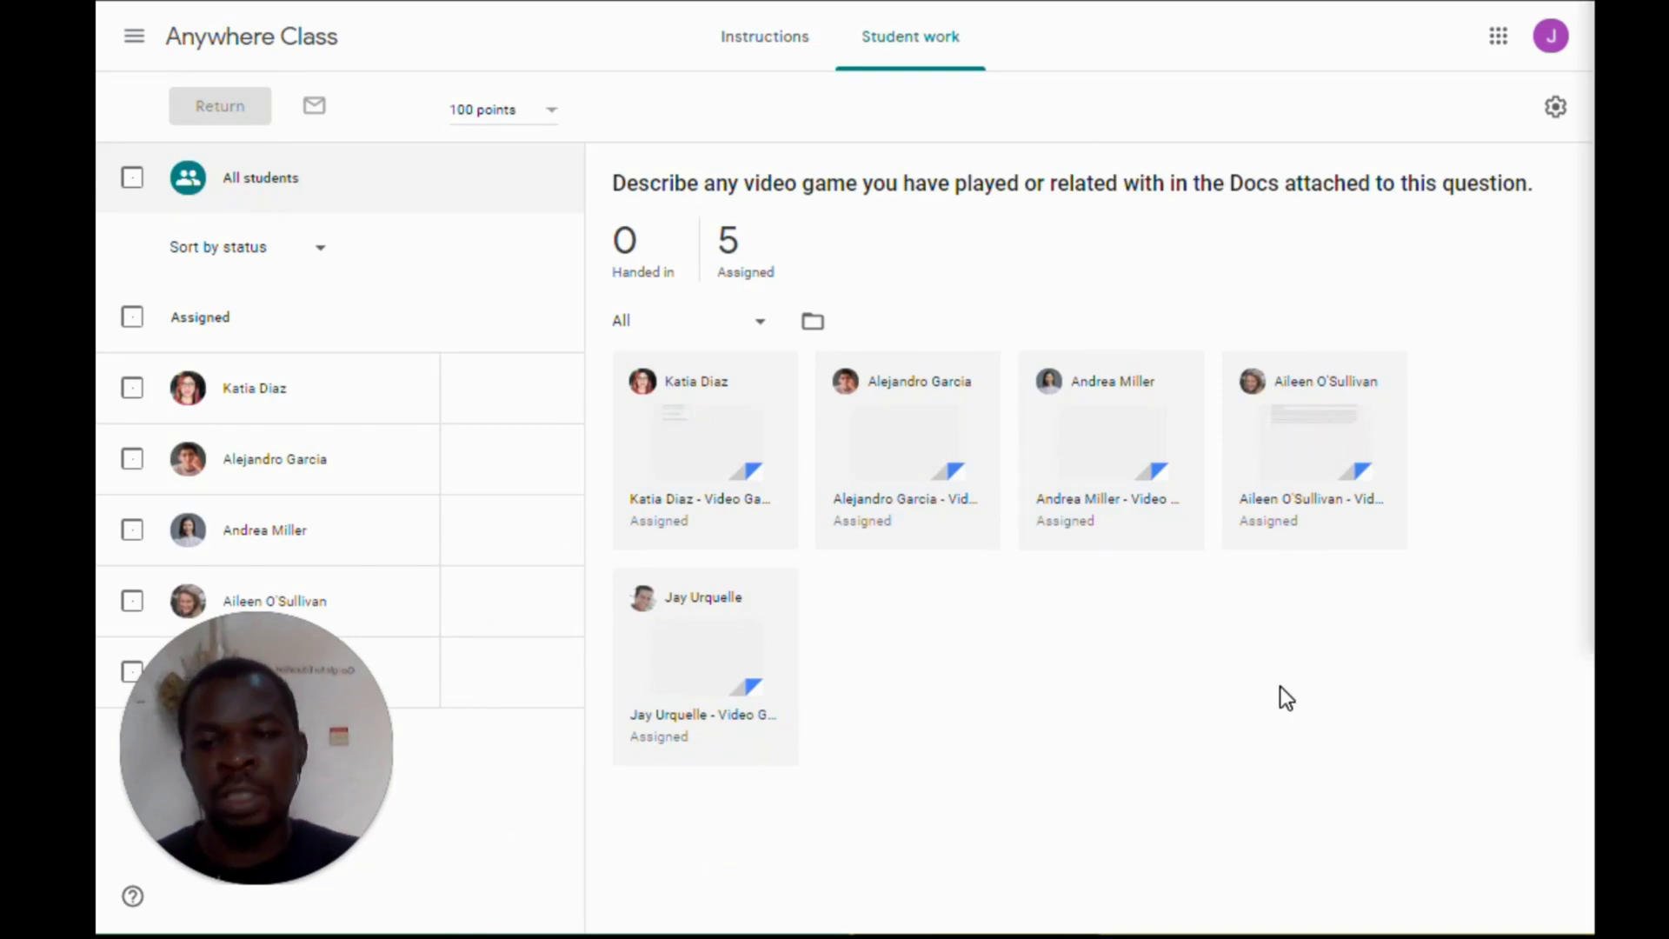
Post a private comment to the first listed student asking why she chose this perspective
click(273, 392)
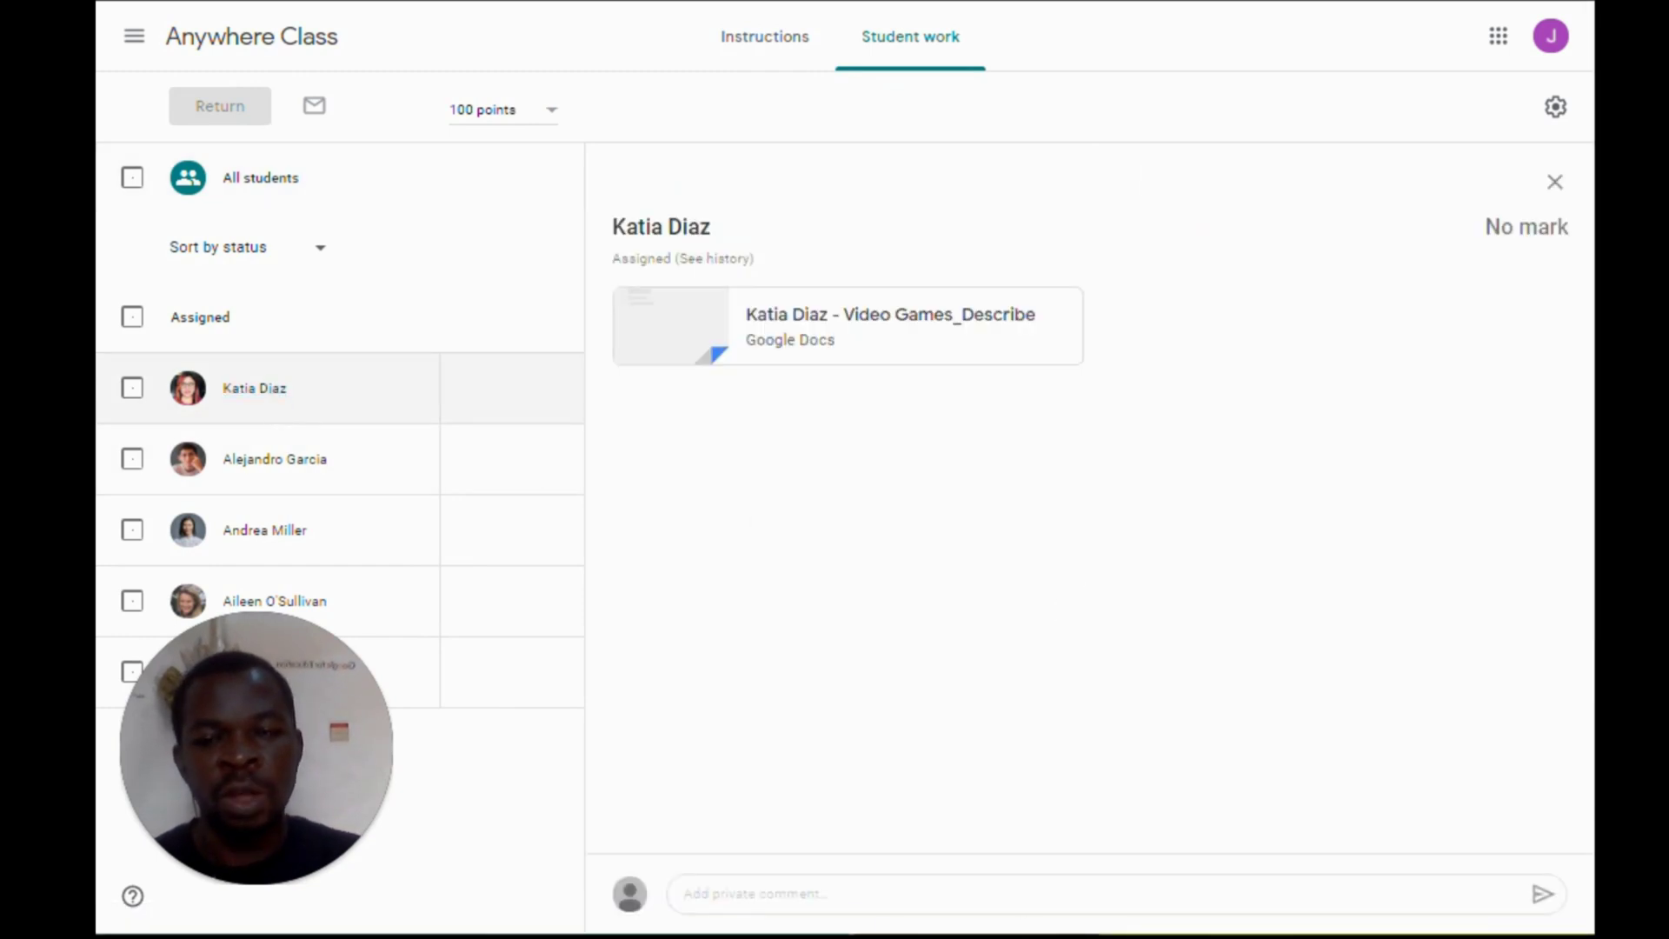
click(684, 893)
text(Hi Katia, a good start but why have you chosen this perspective?)
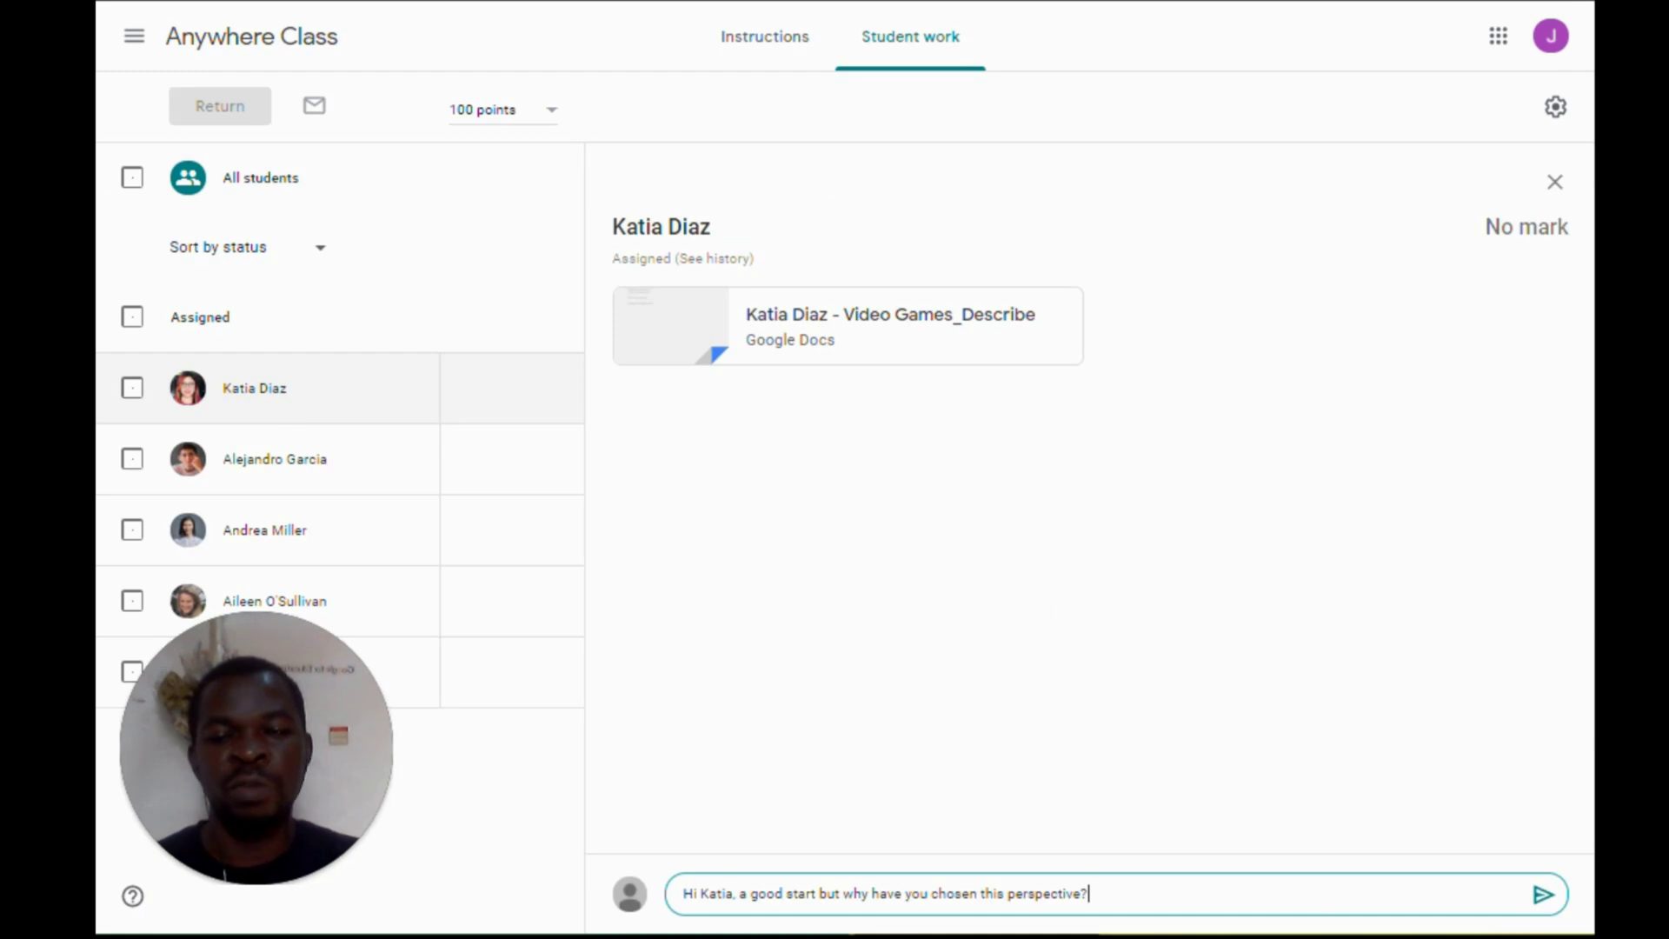
click(1557, 895)
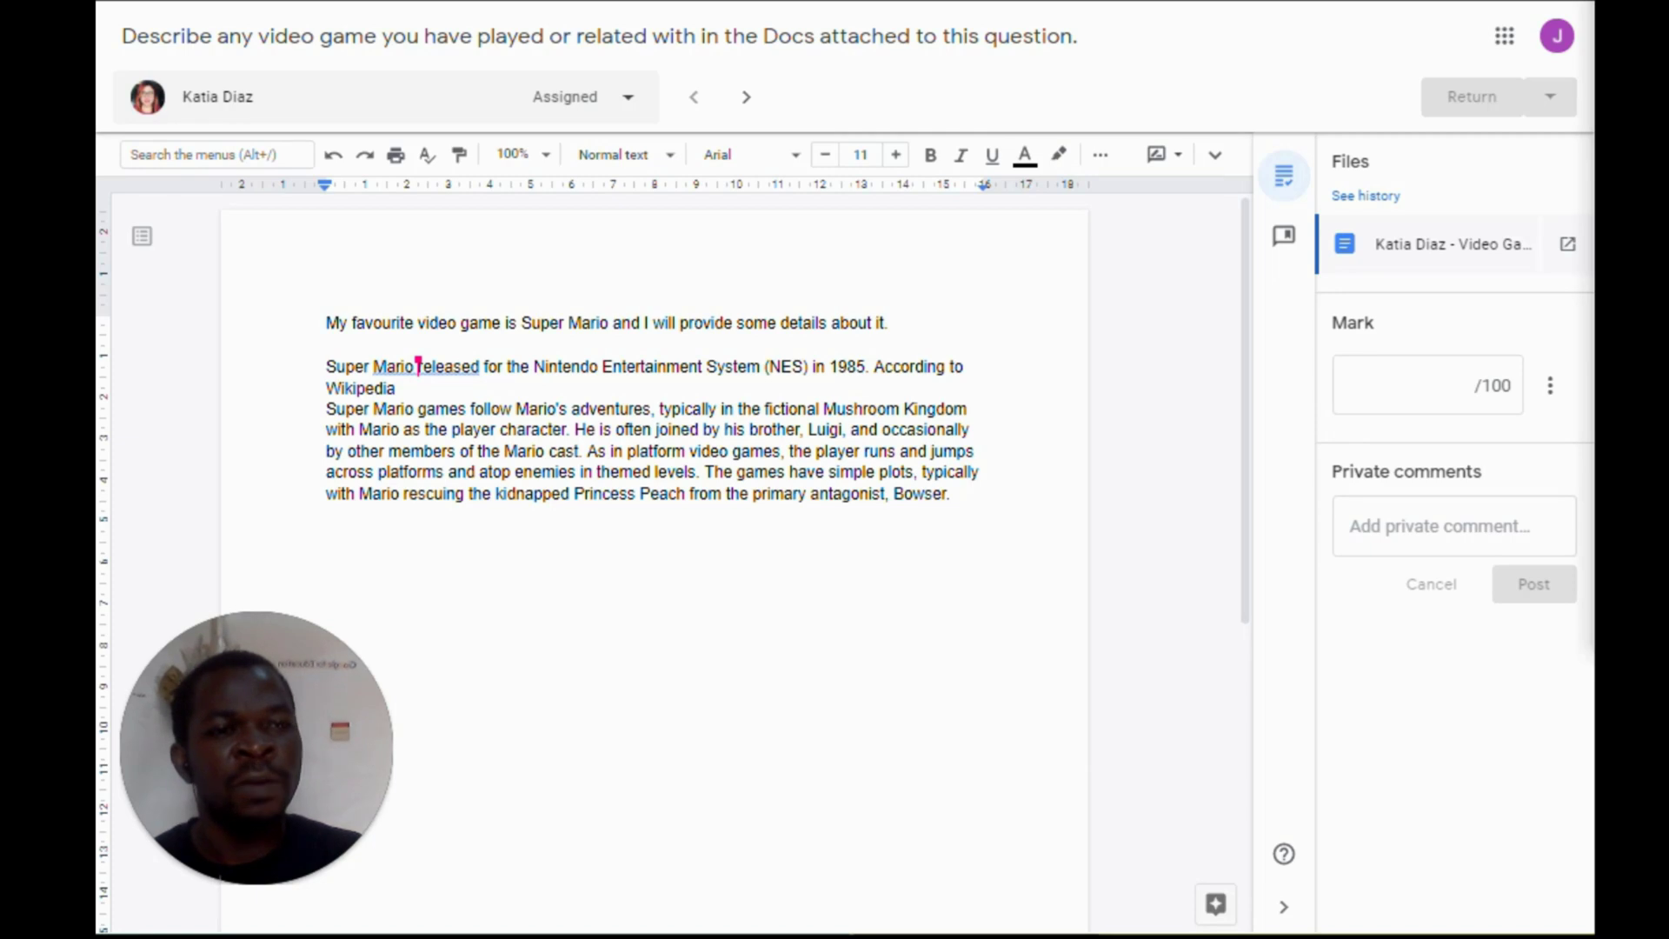
Add three bank comments: excellent work, please cite your source, check spelling and grammar
click(1285, 242)
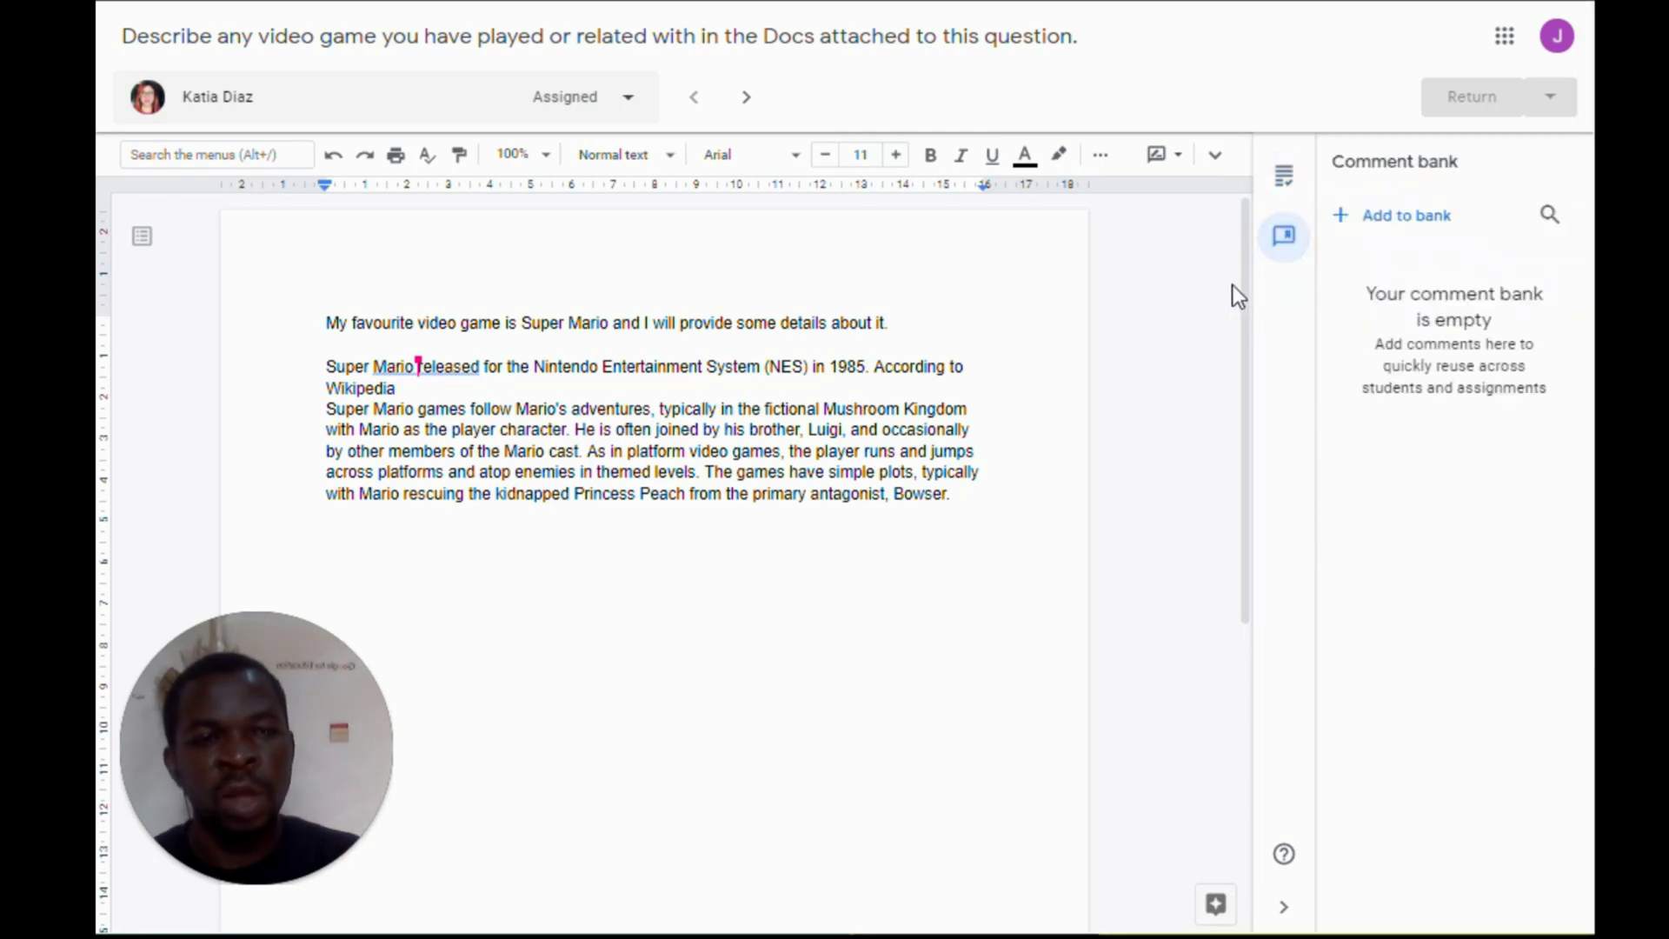
click(1402, 218)
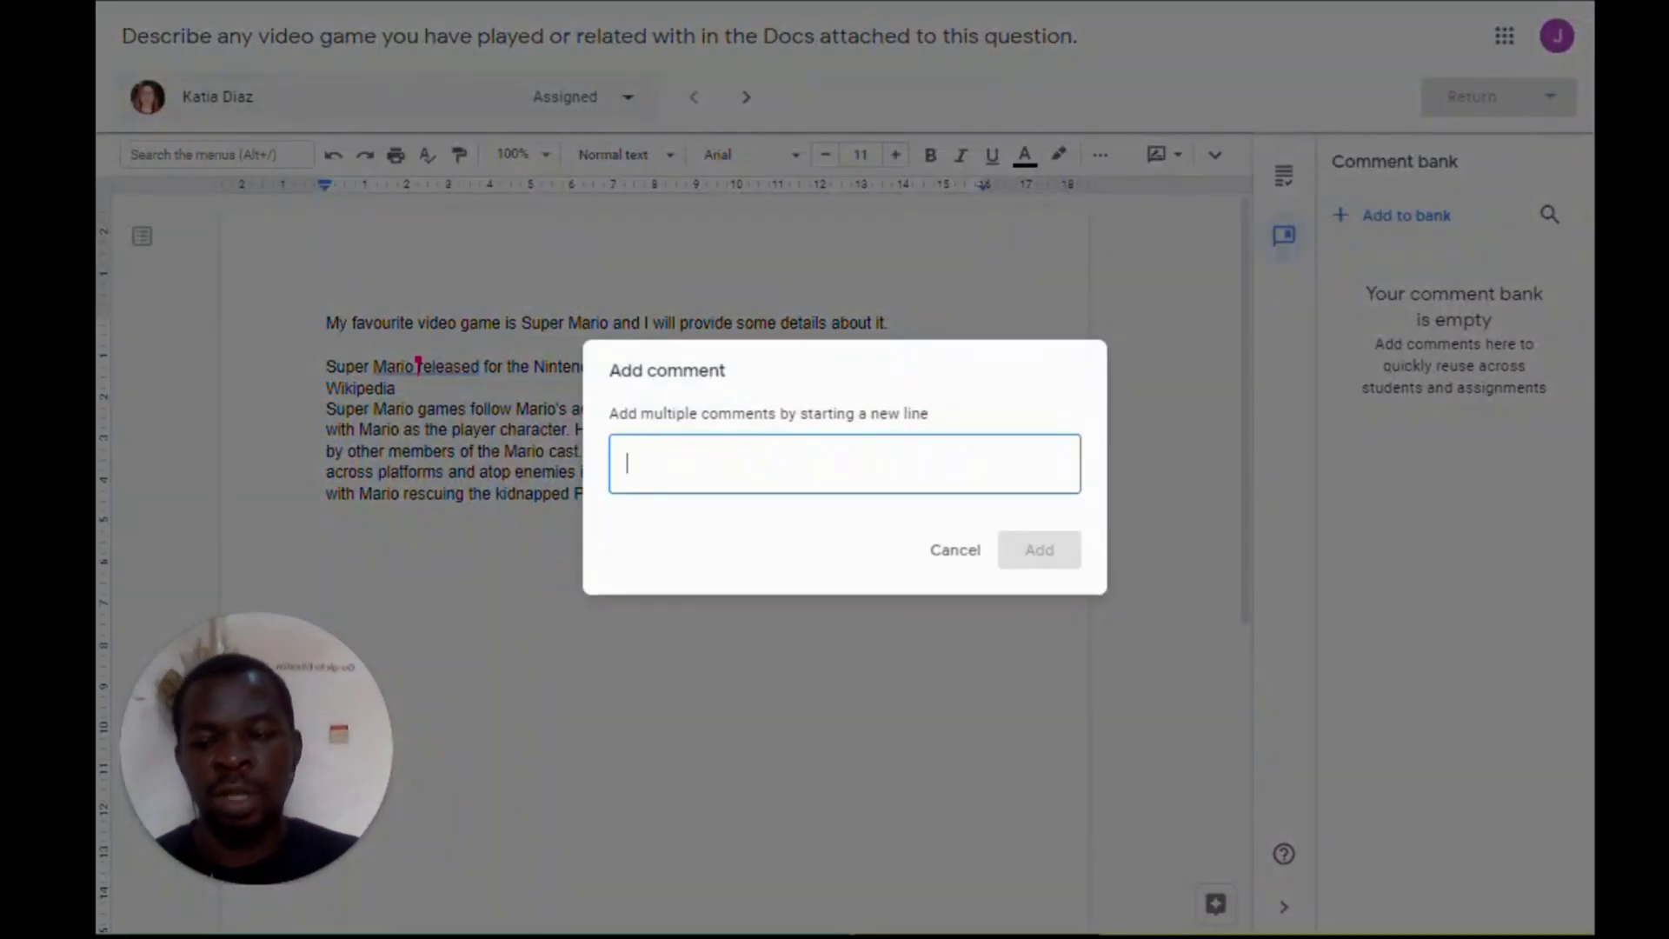
text(Excellent work - this evidences great effort Please cite your source Please check your spelling and grammar)
click(1037, 577)
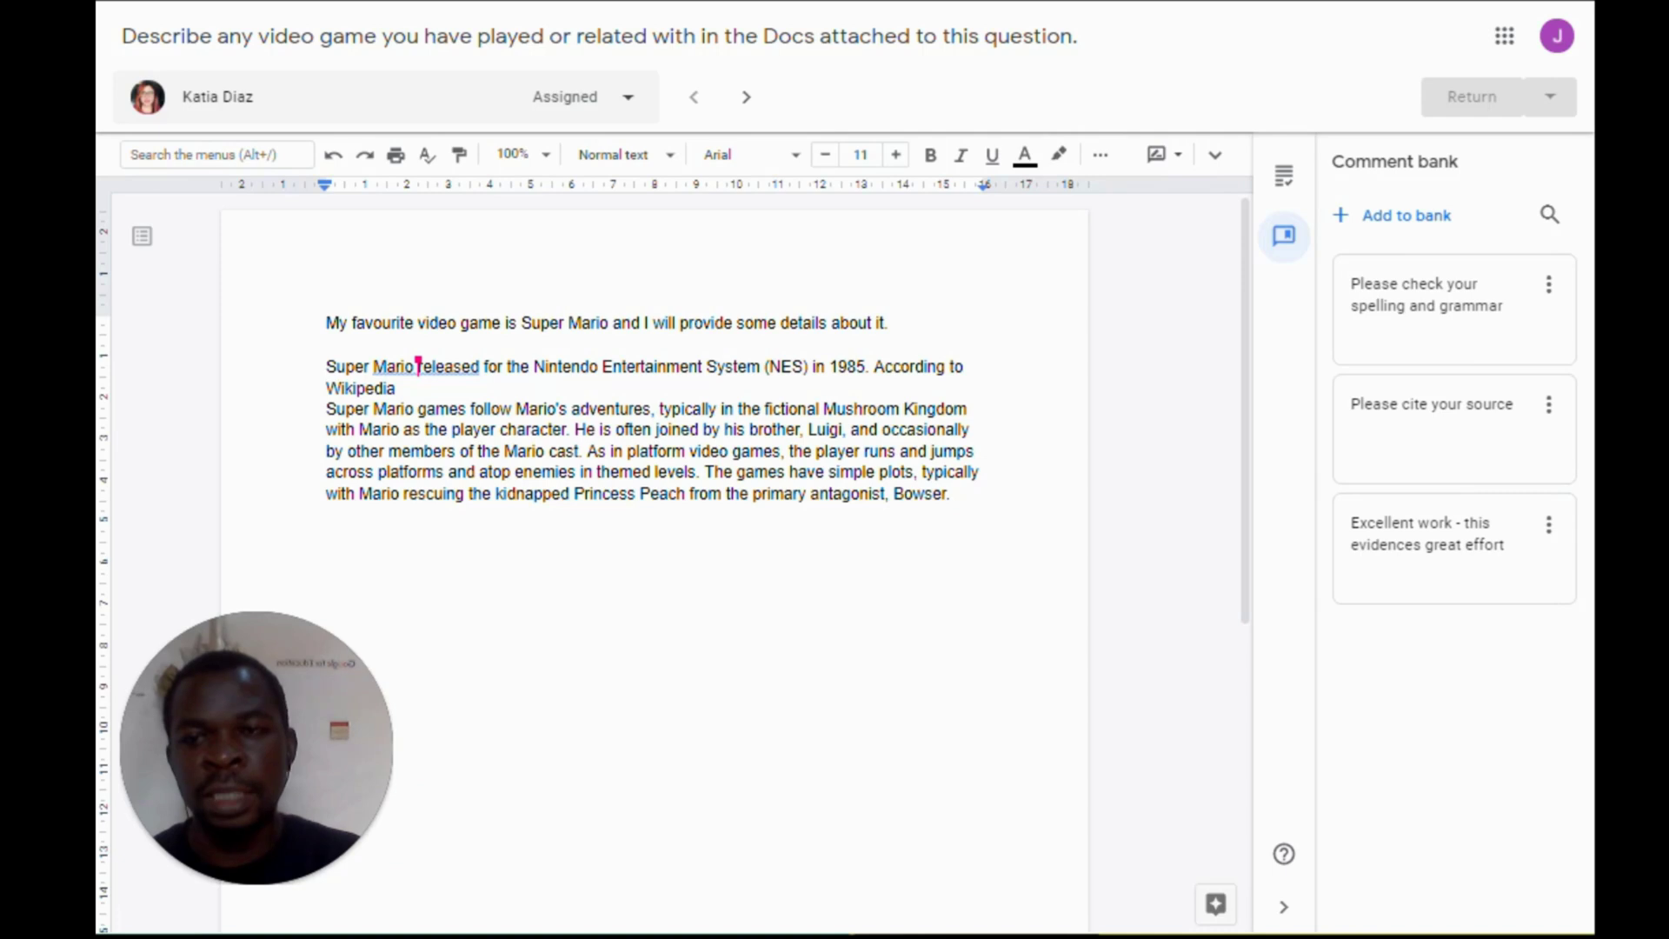
Comment 'Please check your spelling and grammar' from the bank on the phrase 'Mario released'
click(447, 366)
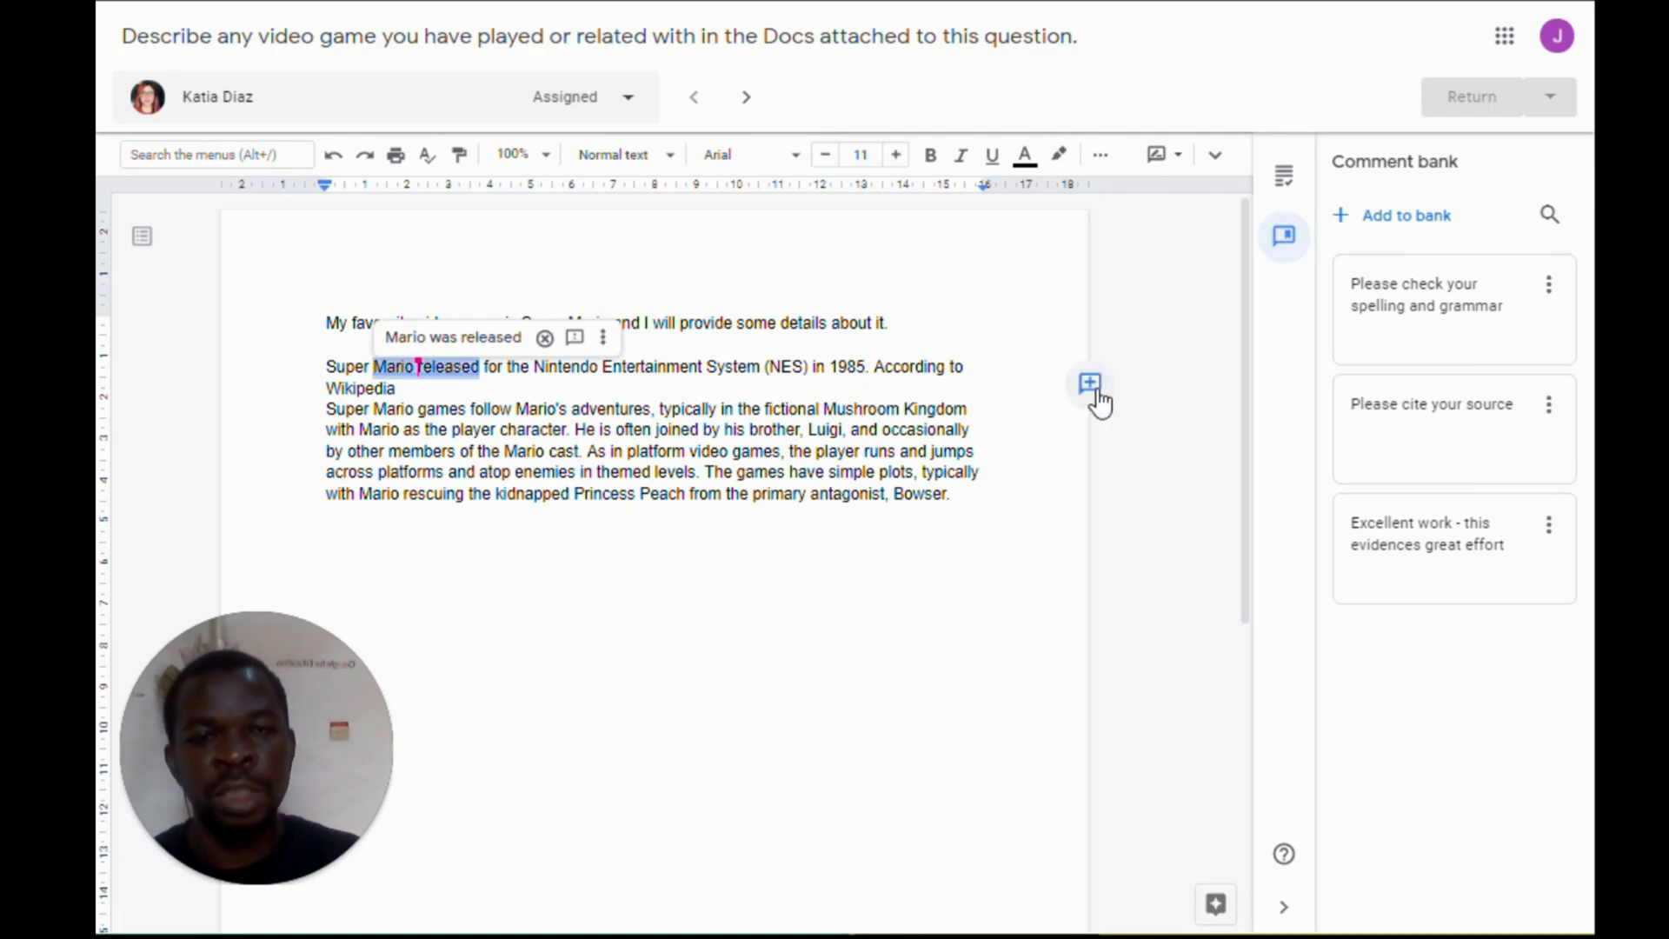
click(1400, 480)
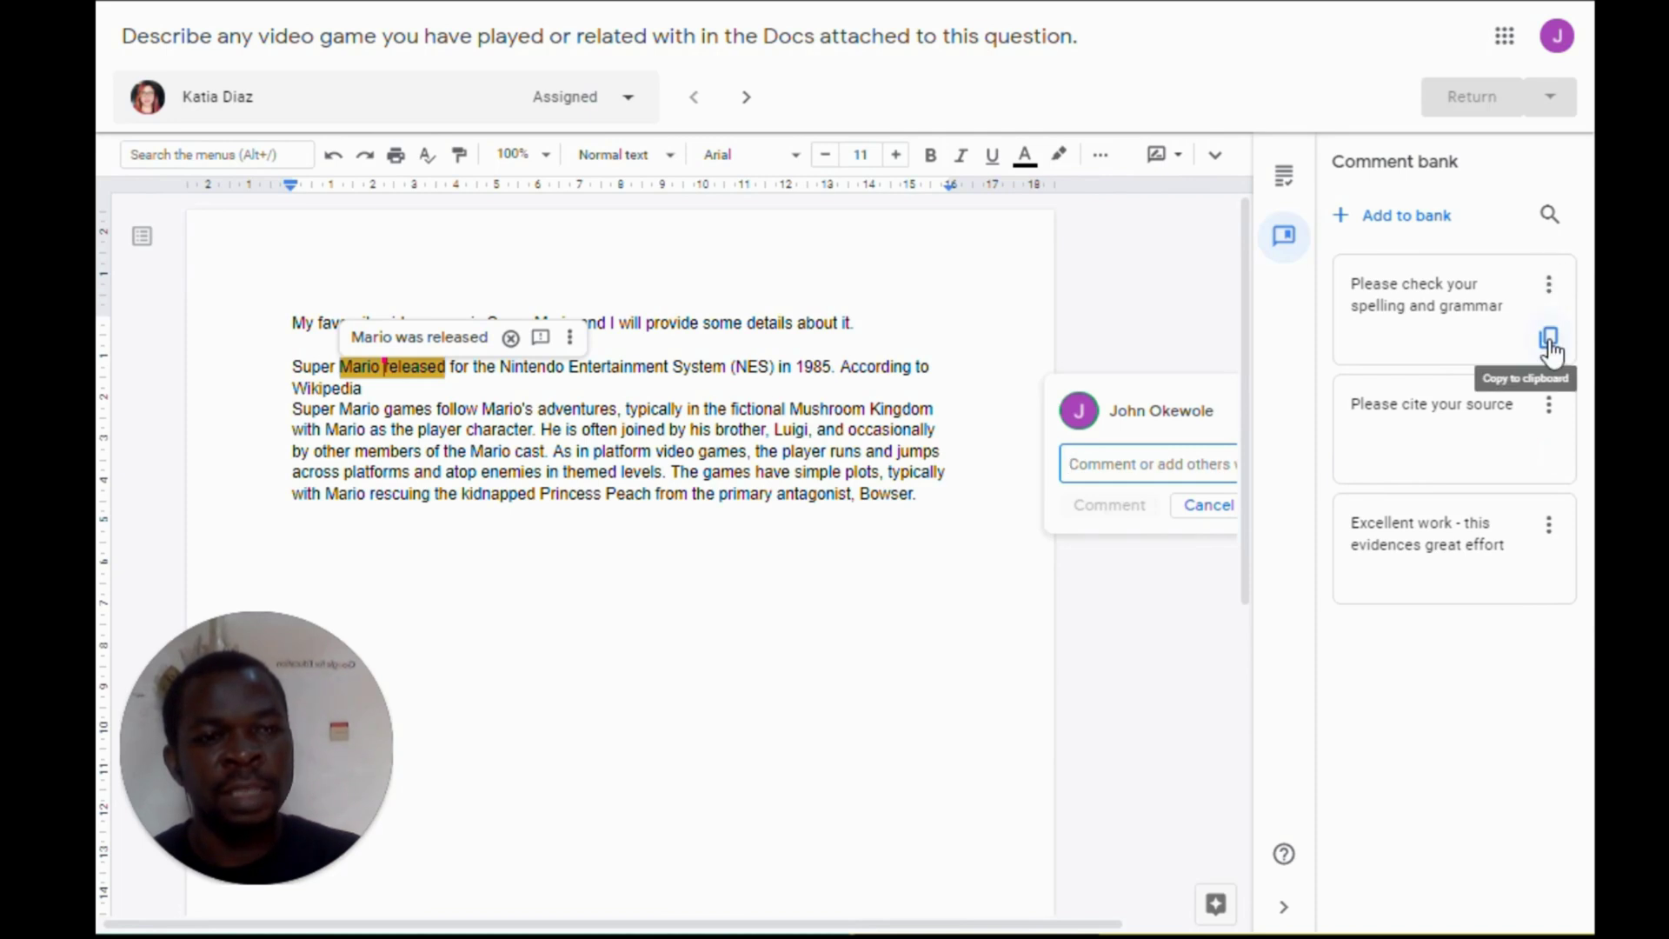
click(1548, 336)
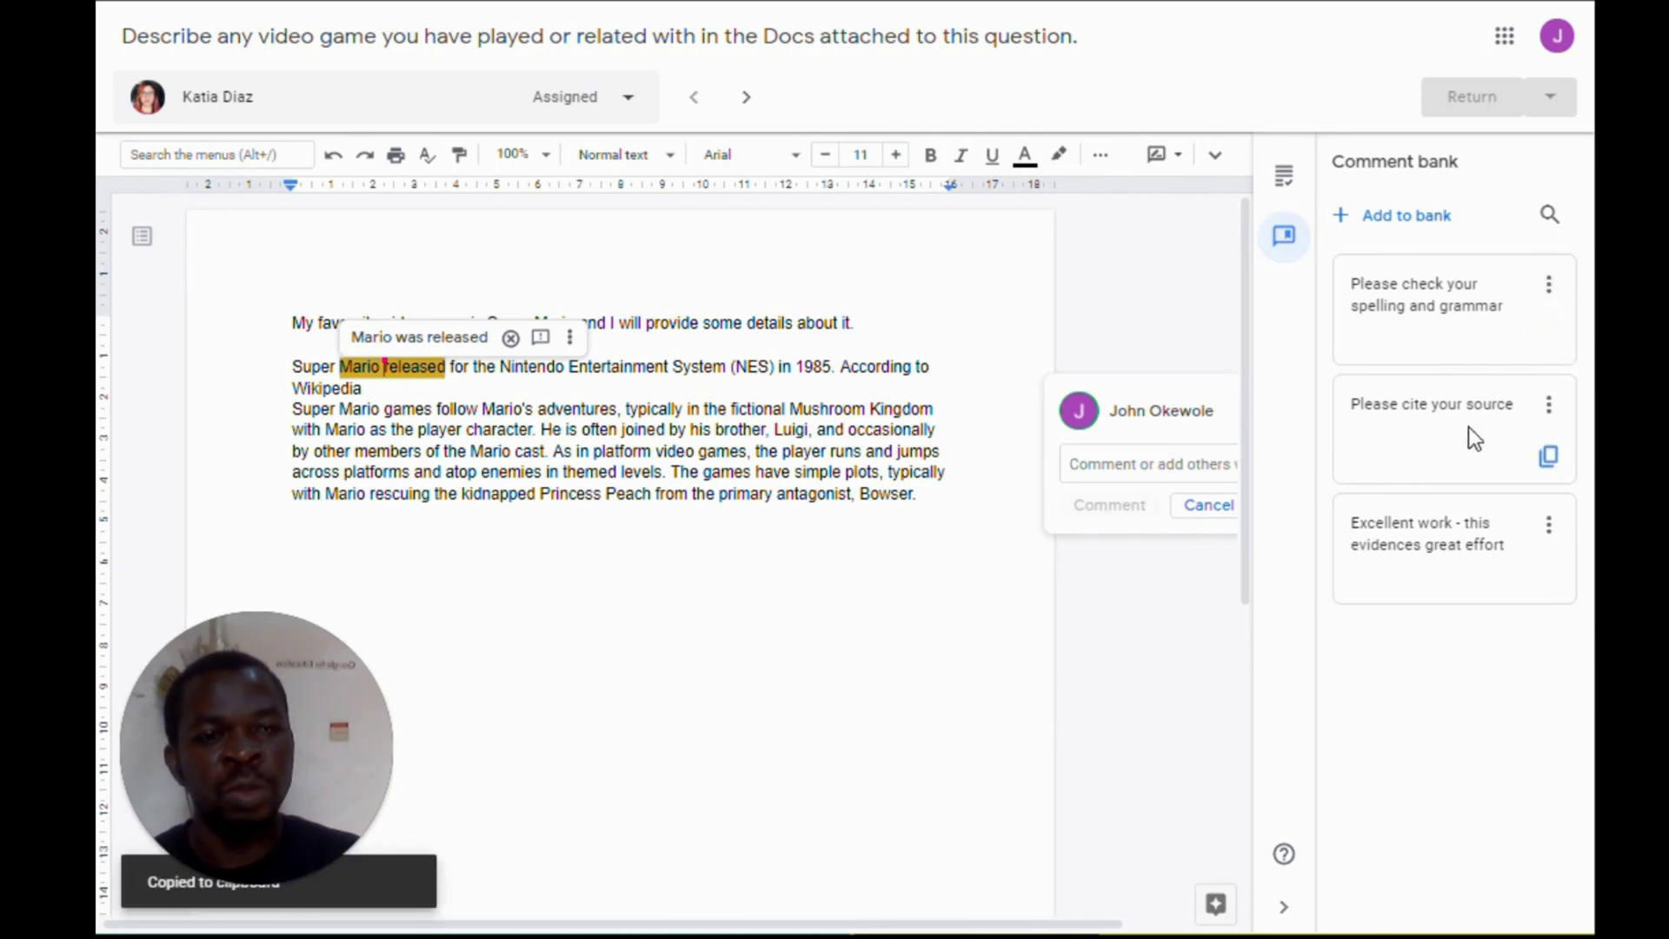
click(1147, 463)
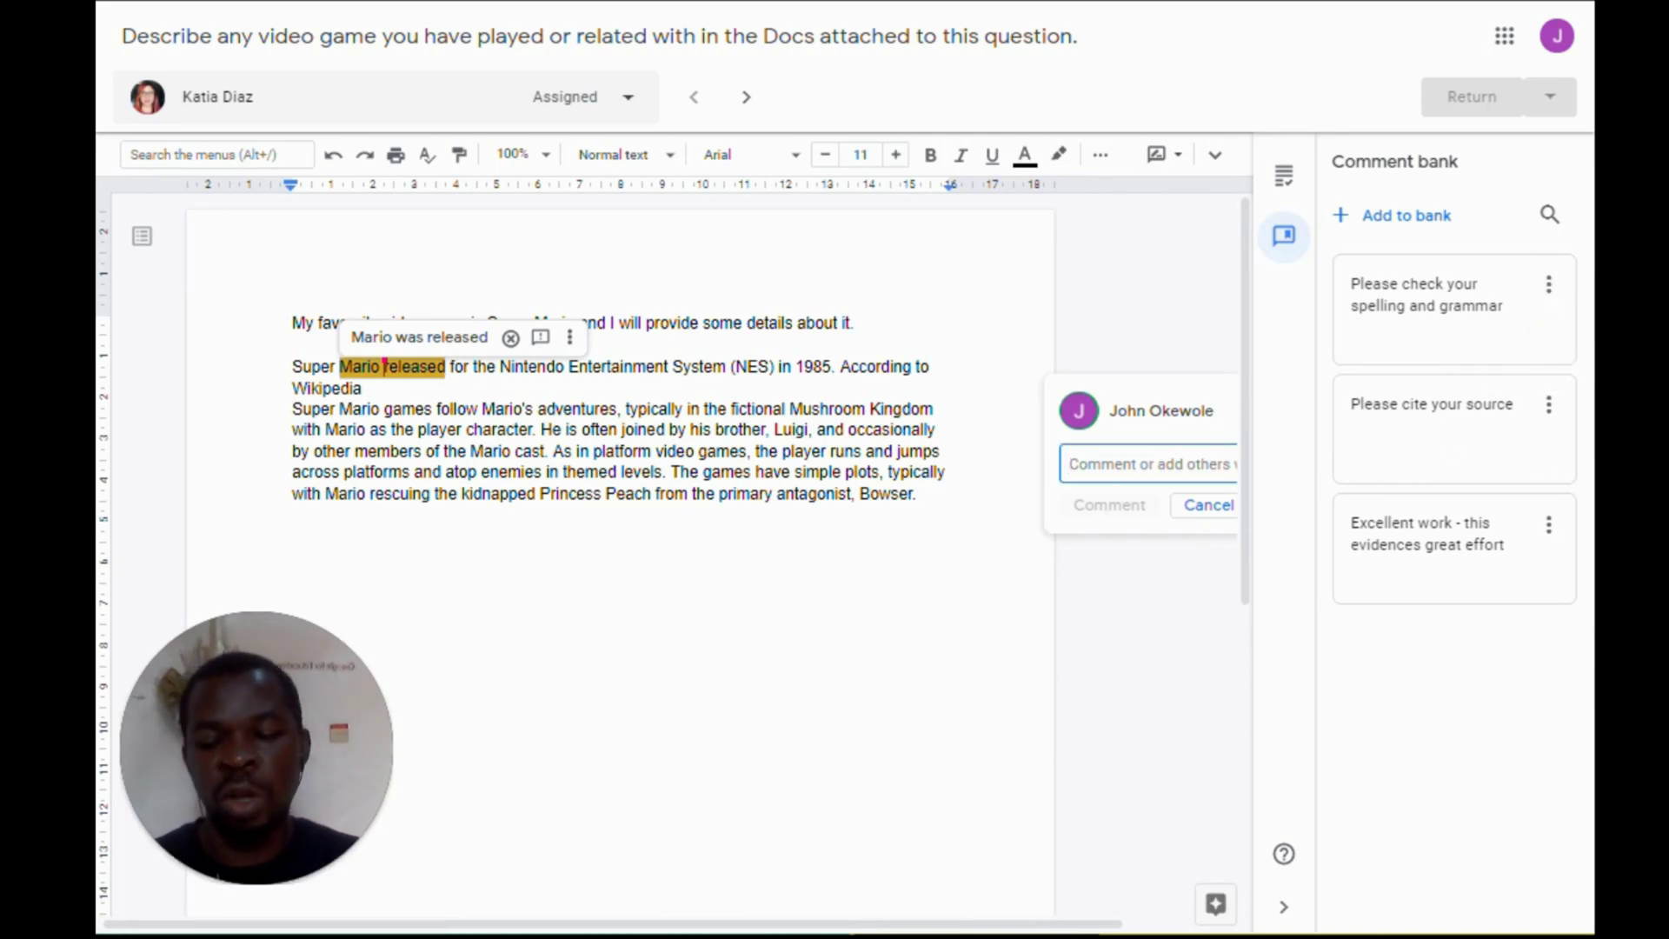
key(ctrl+v)
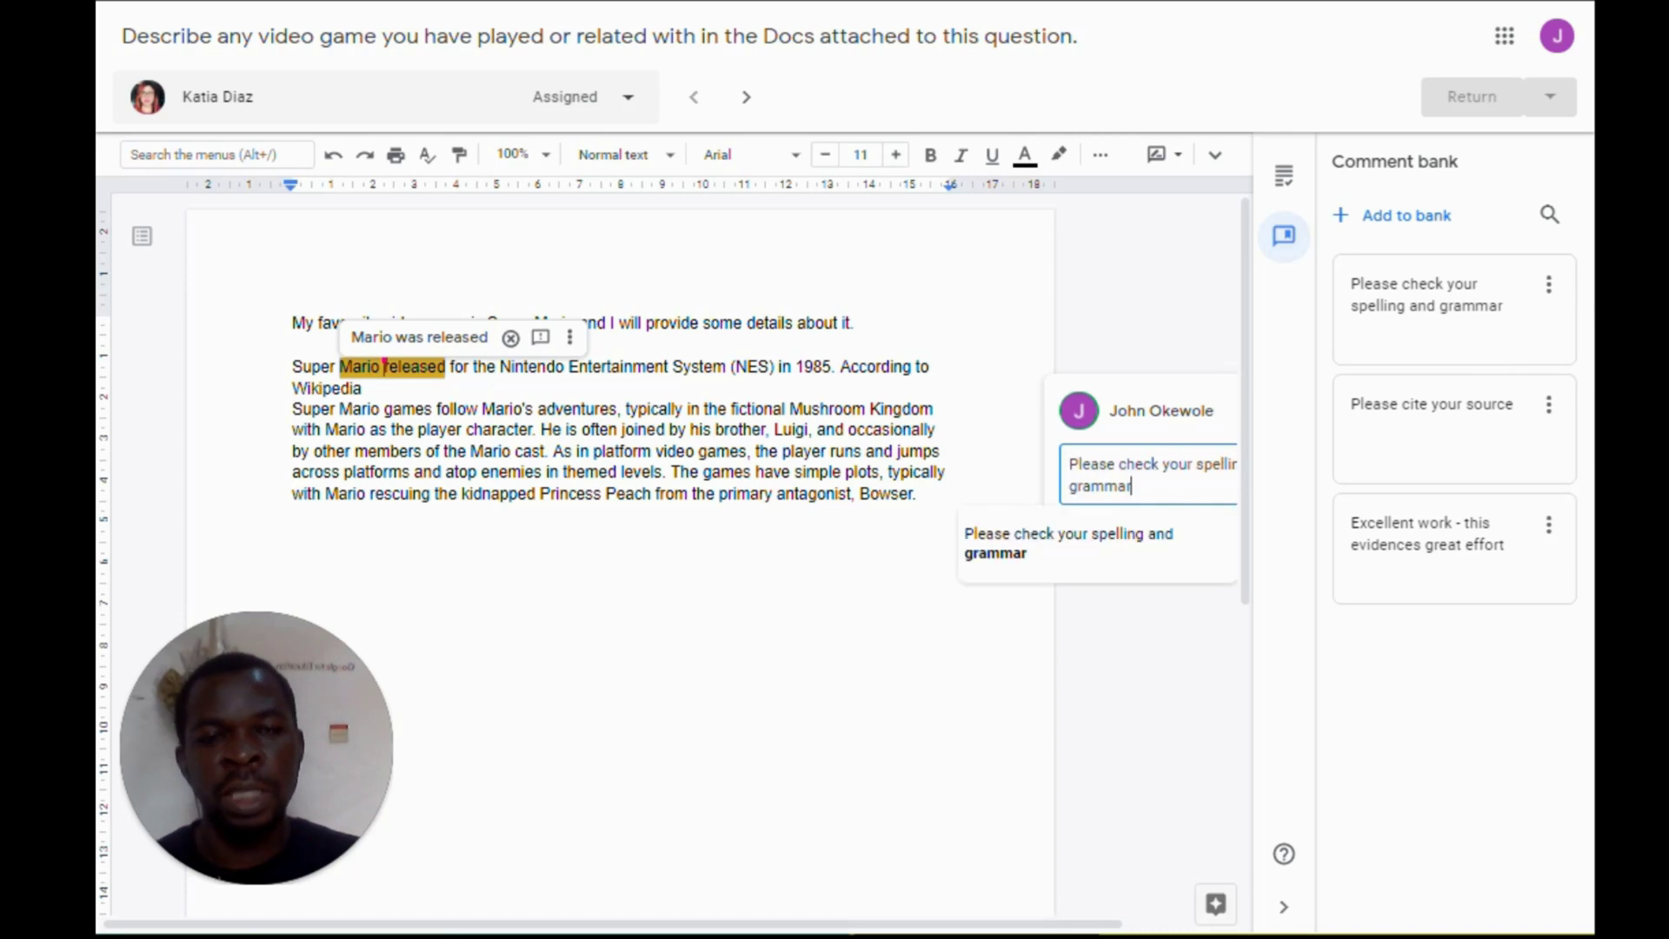
click(1108, 554)
click(1123, 537)
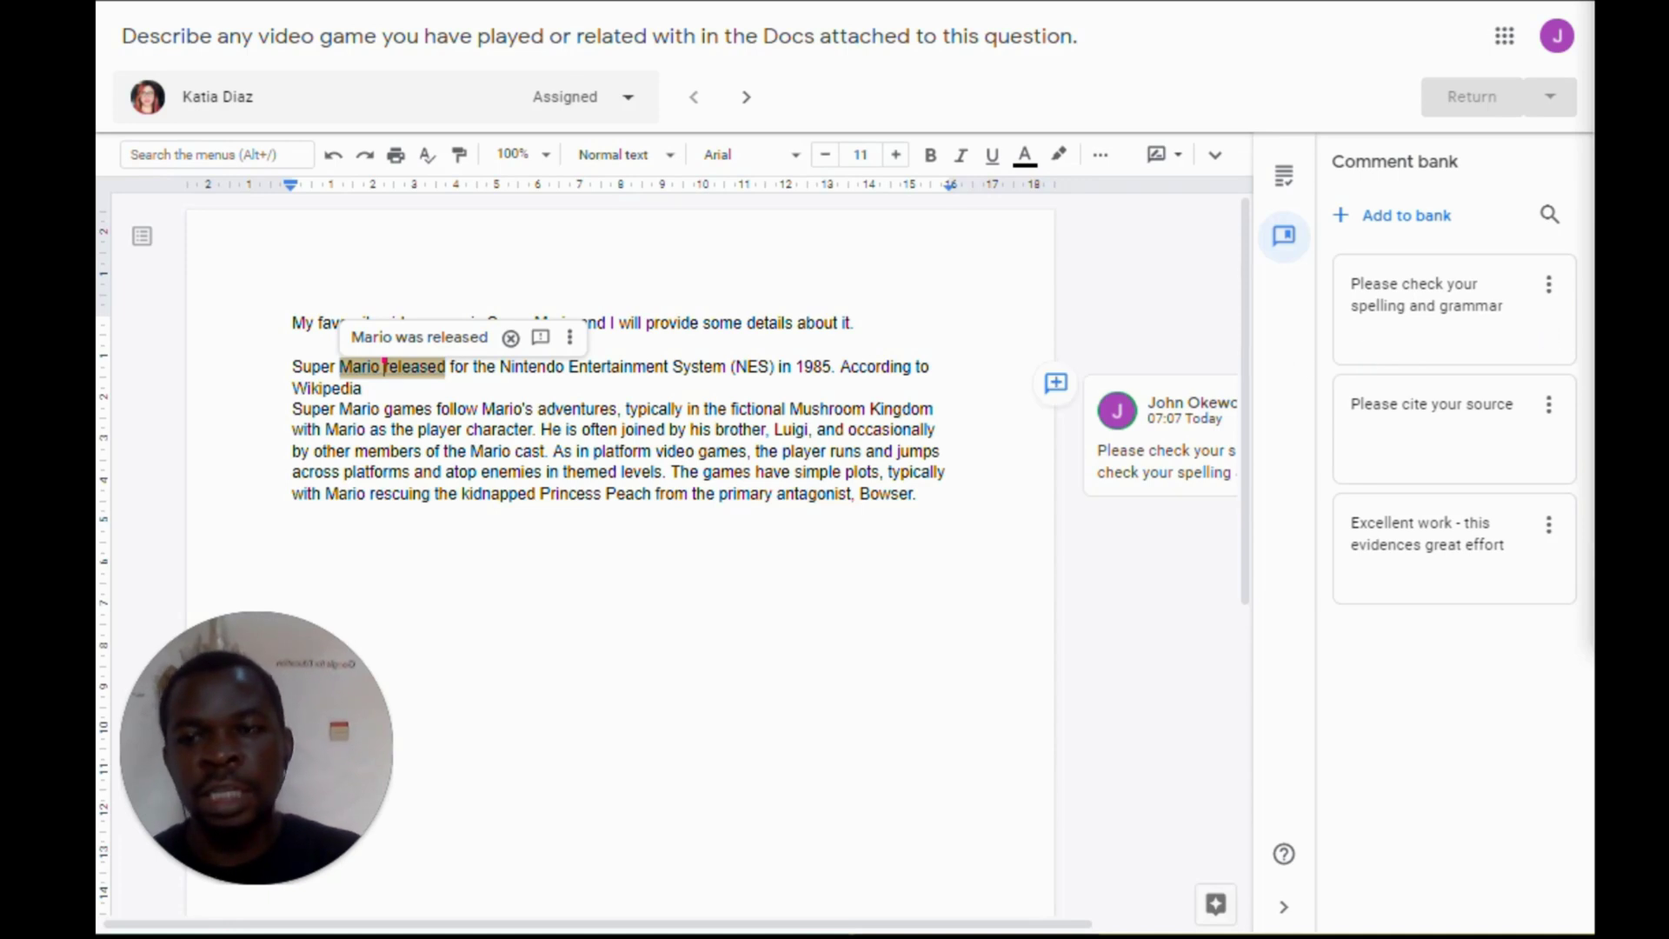
Select 'Wikipedia' and attach the 'Please cite your source' bank comment via the # search
click(363, 388)
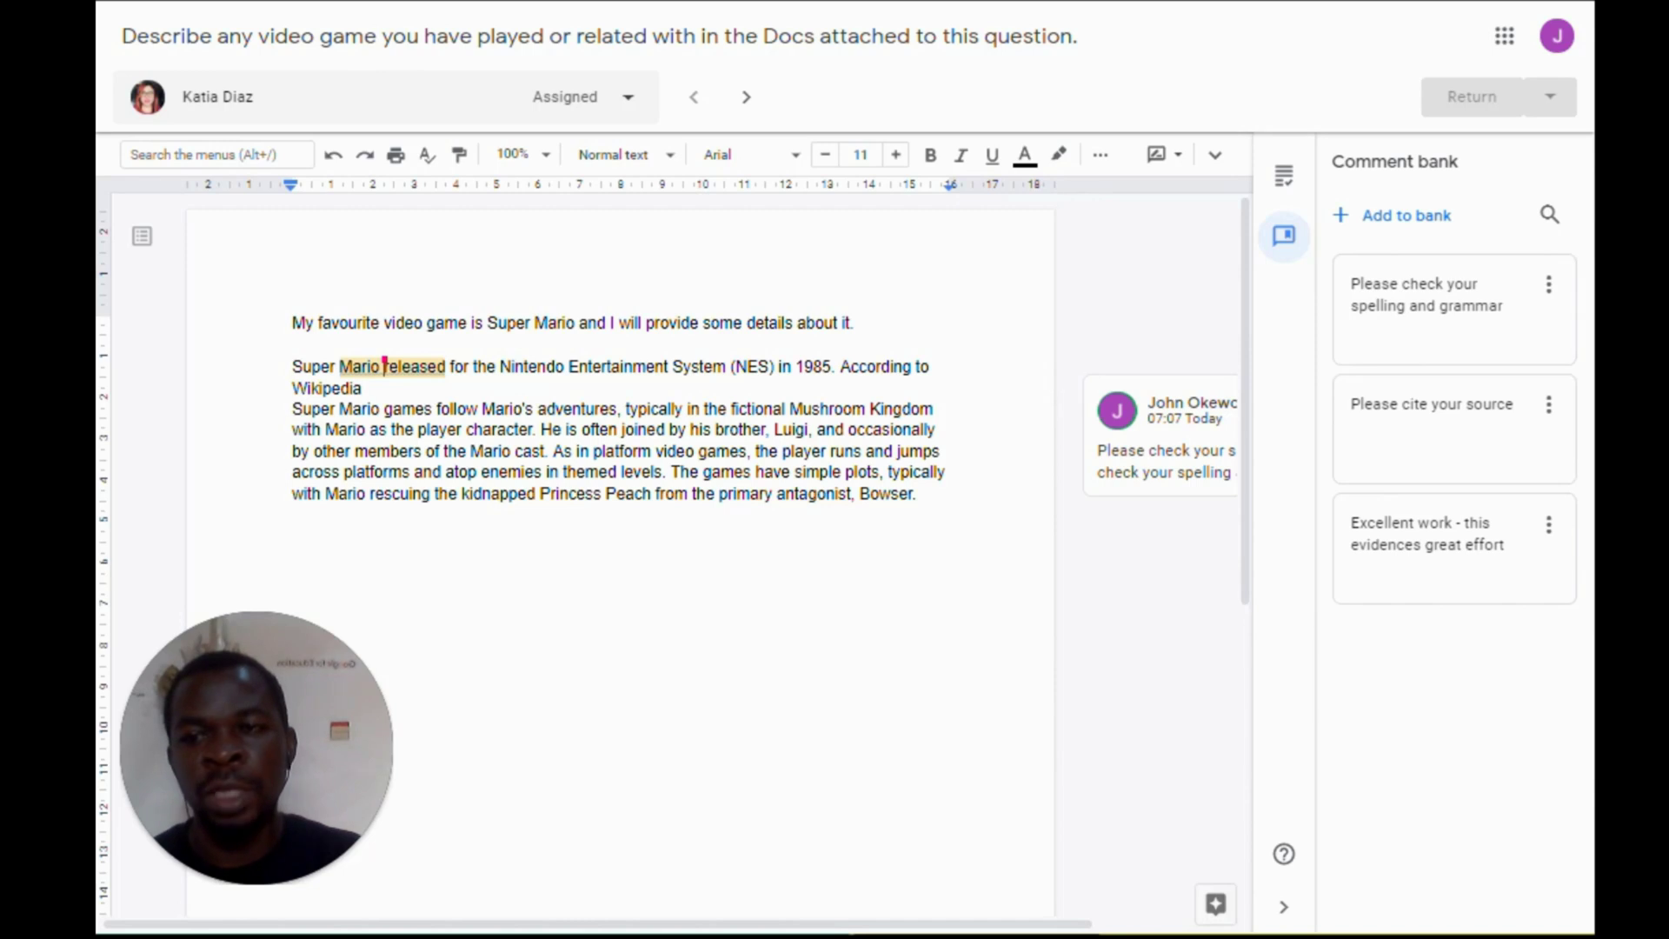
key(ctrl+shift+Left)
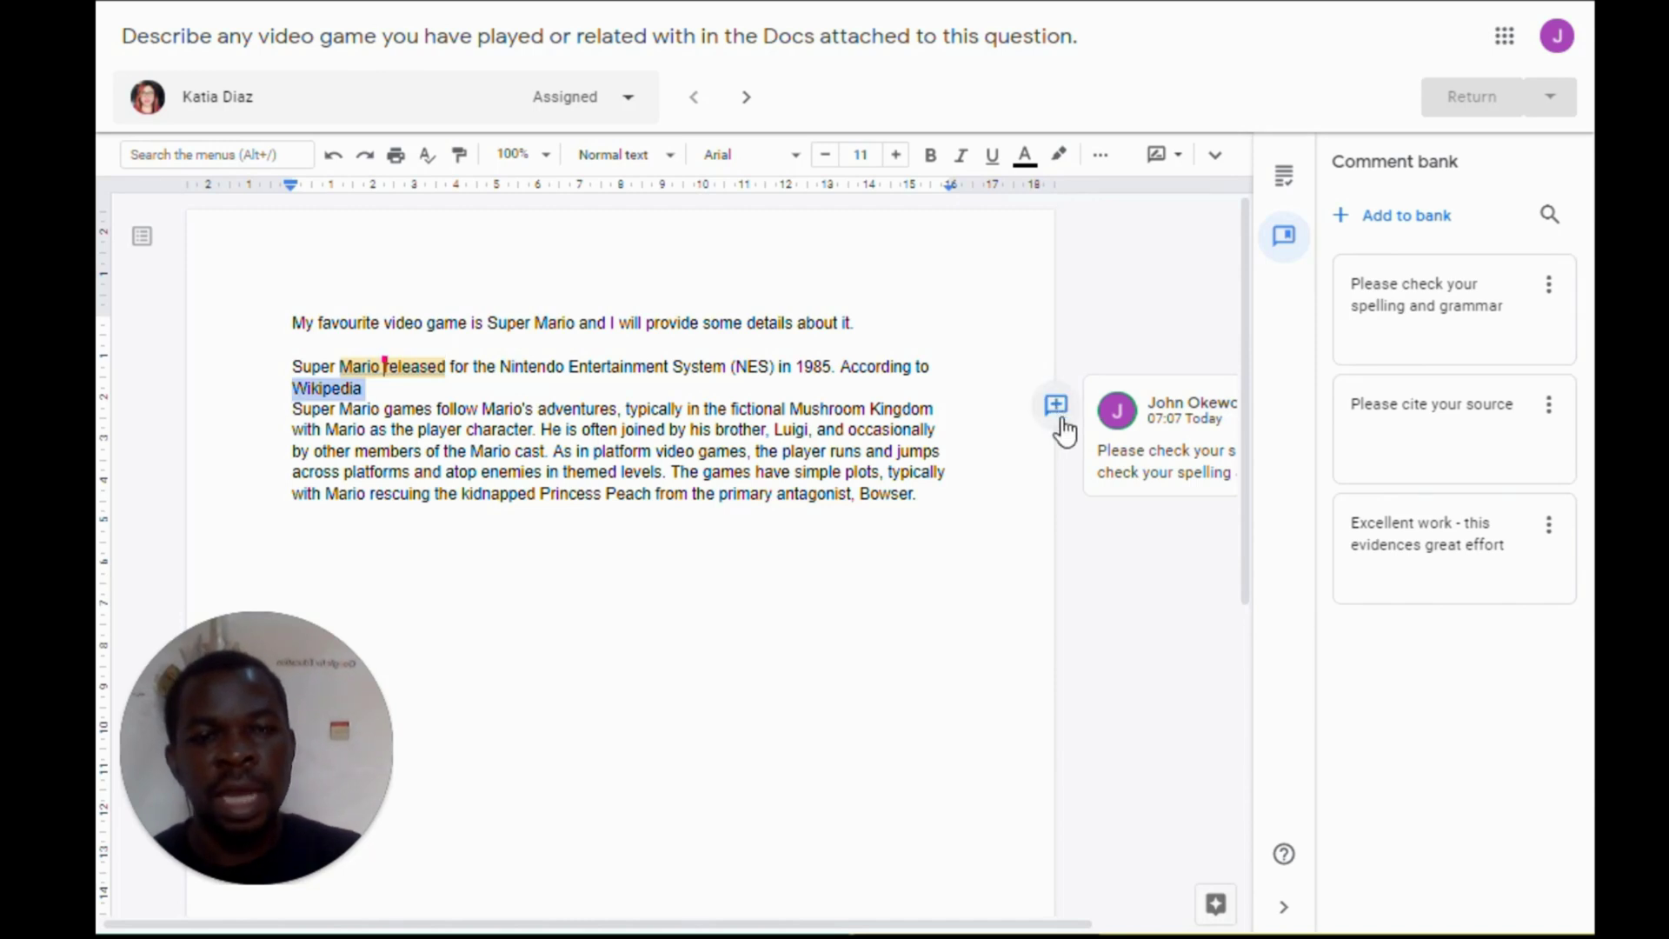
key(ctrl+alt+m)
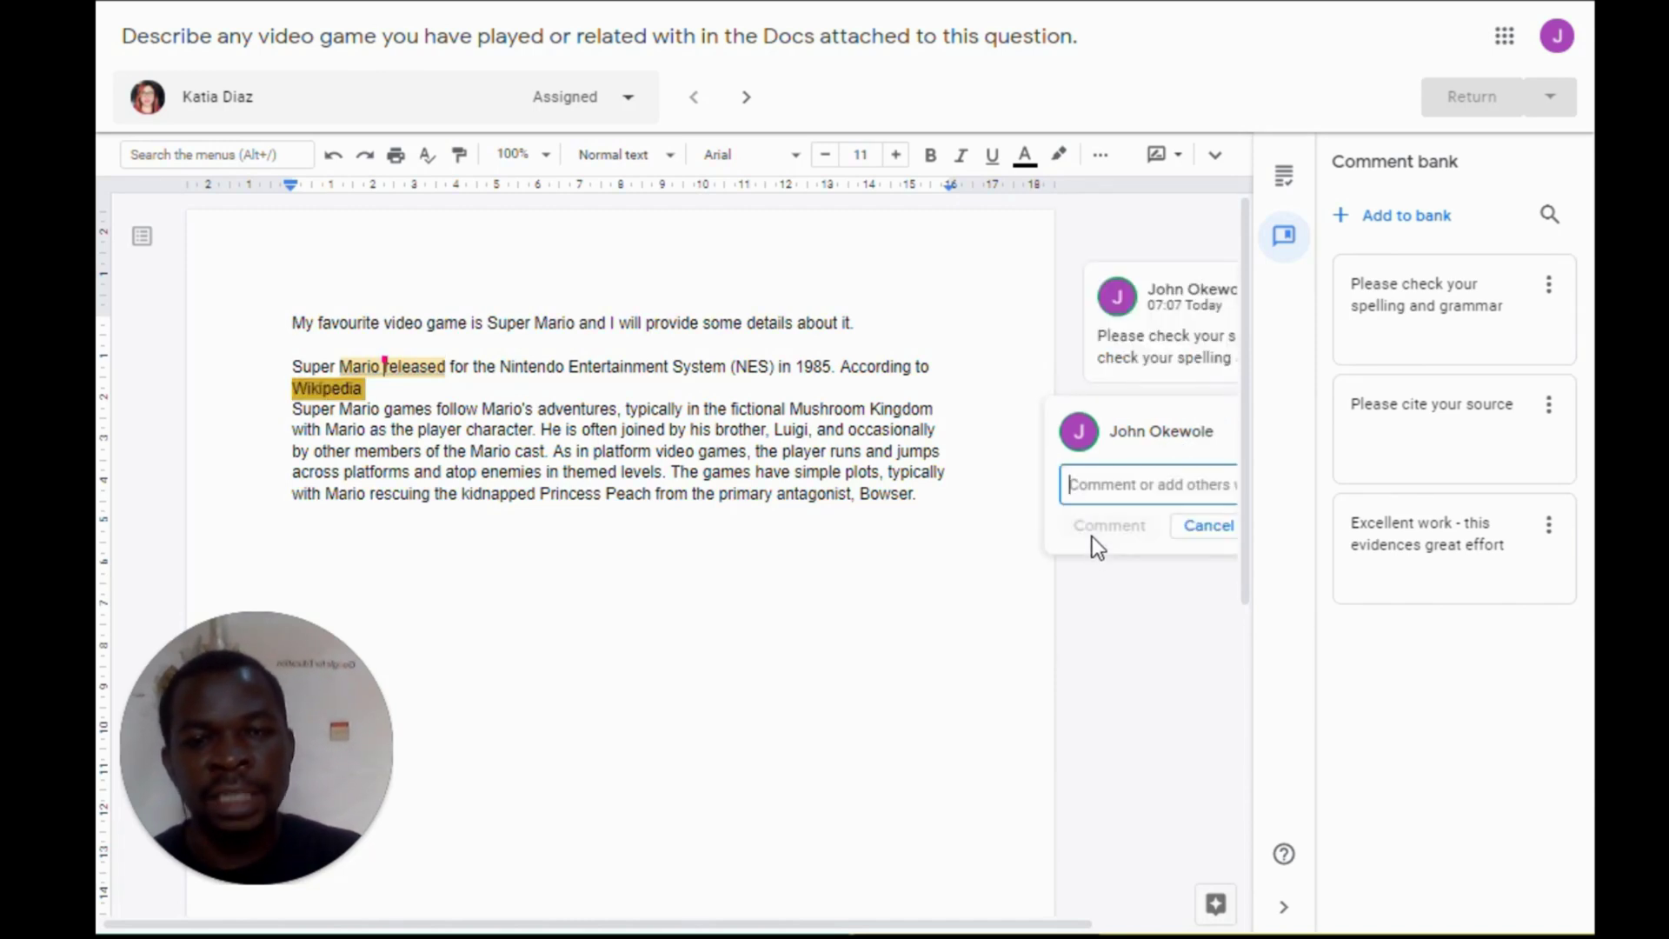
text(#)
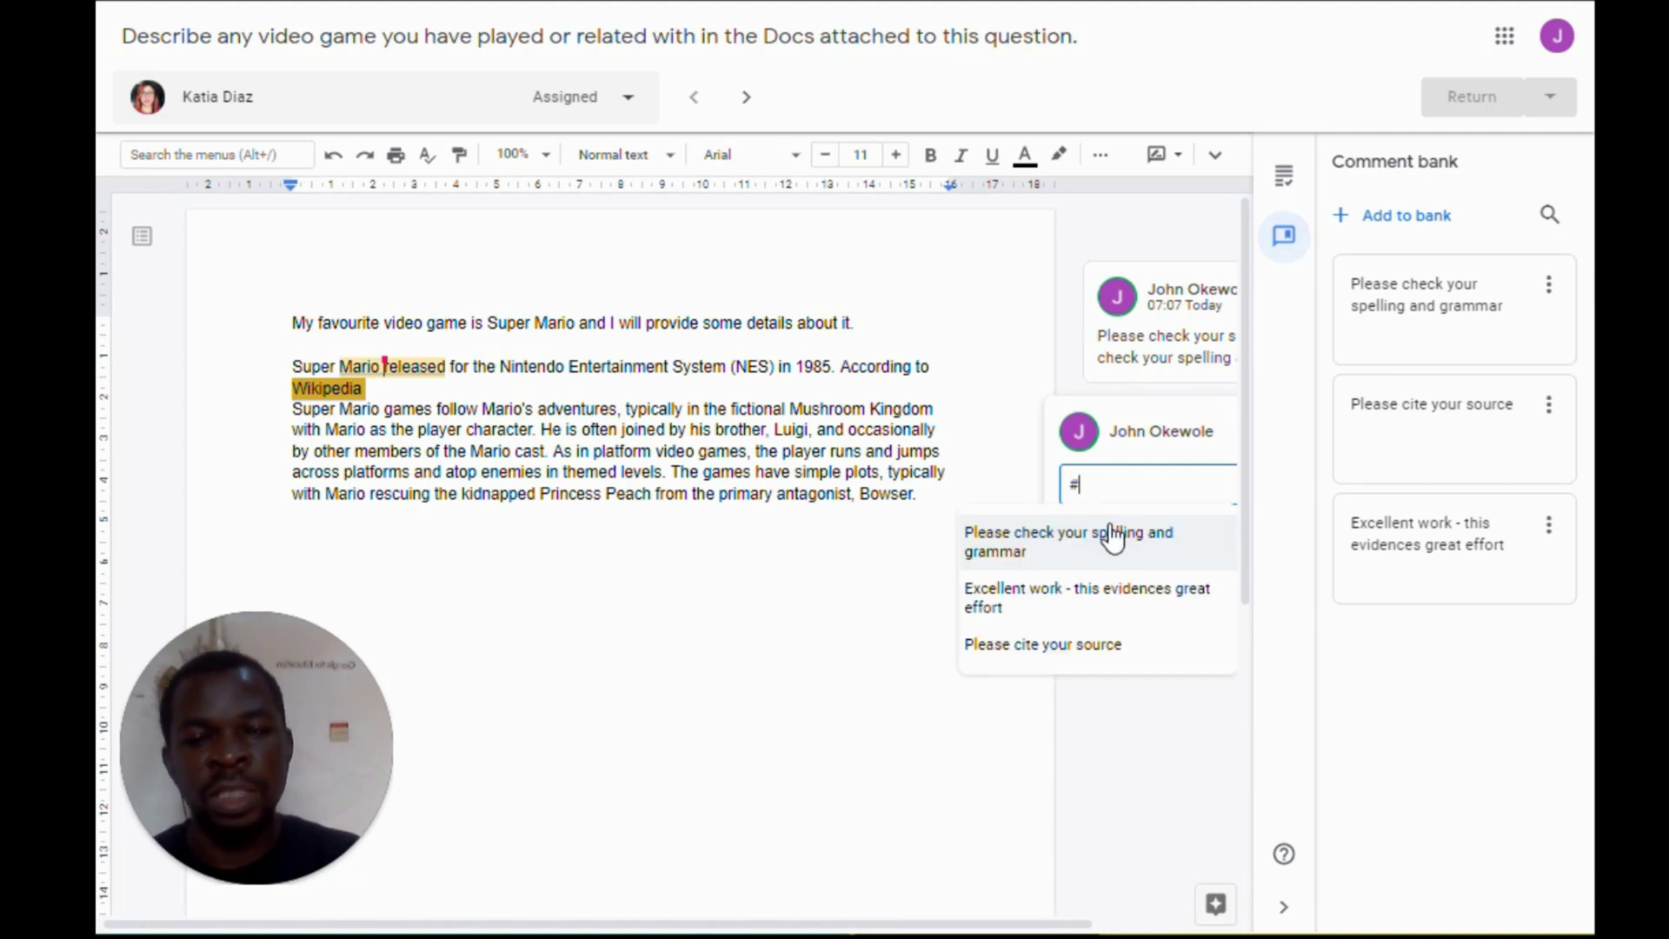
text(e)
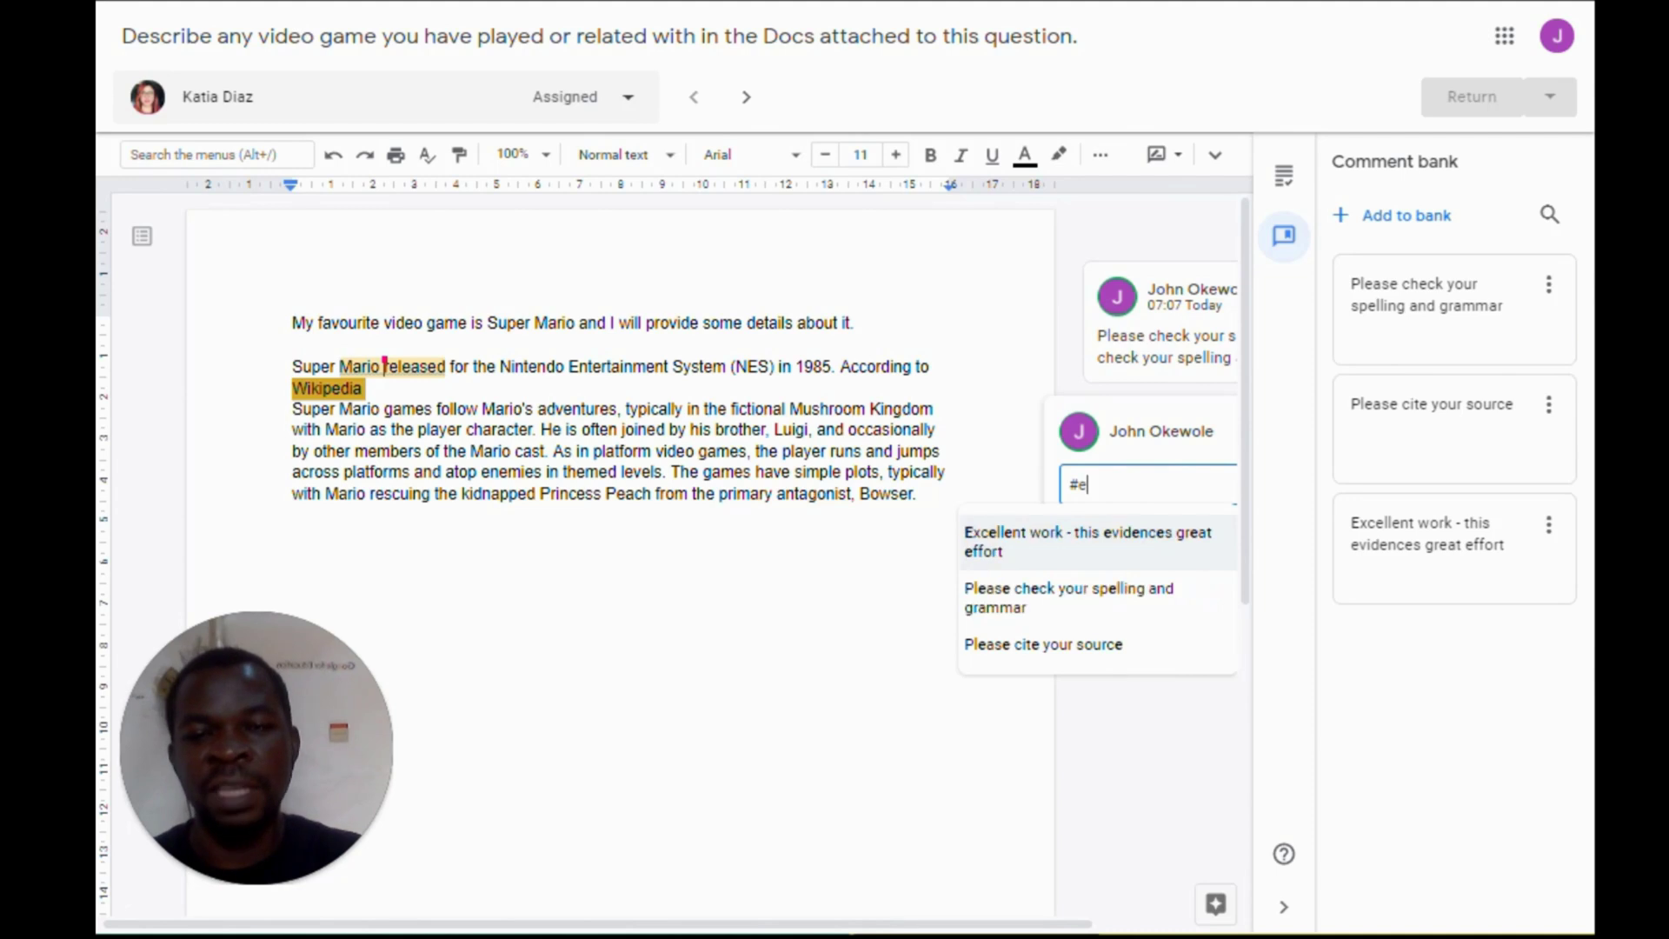
key(BackSpace)
text(p)
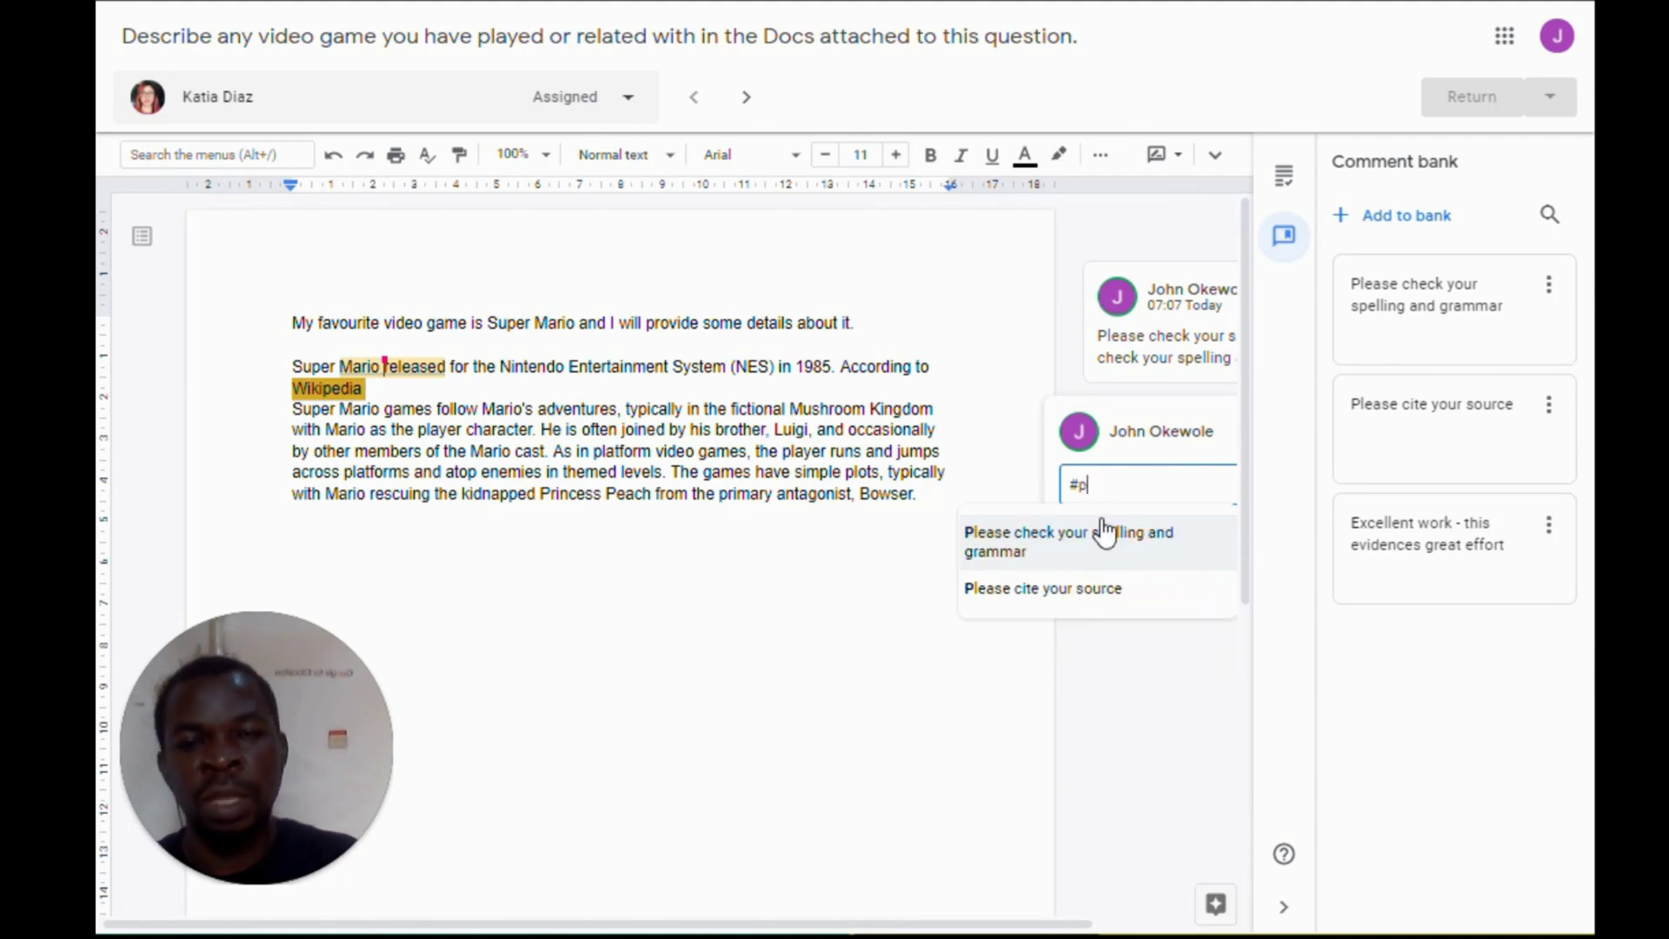
click(1069, 591)
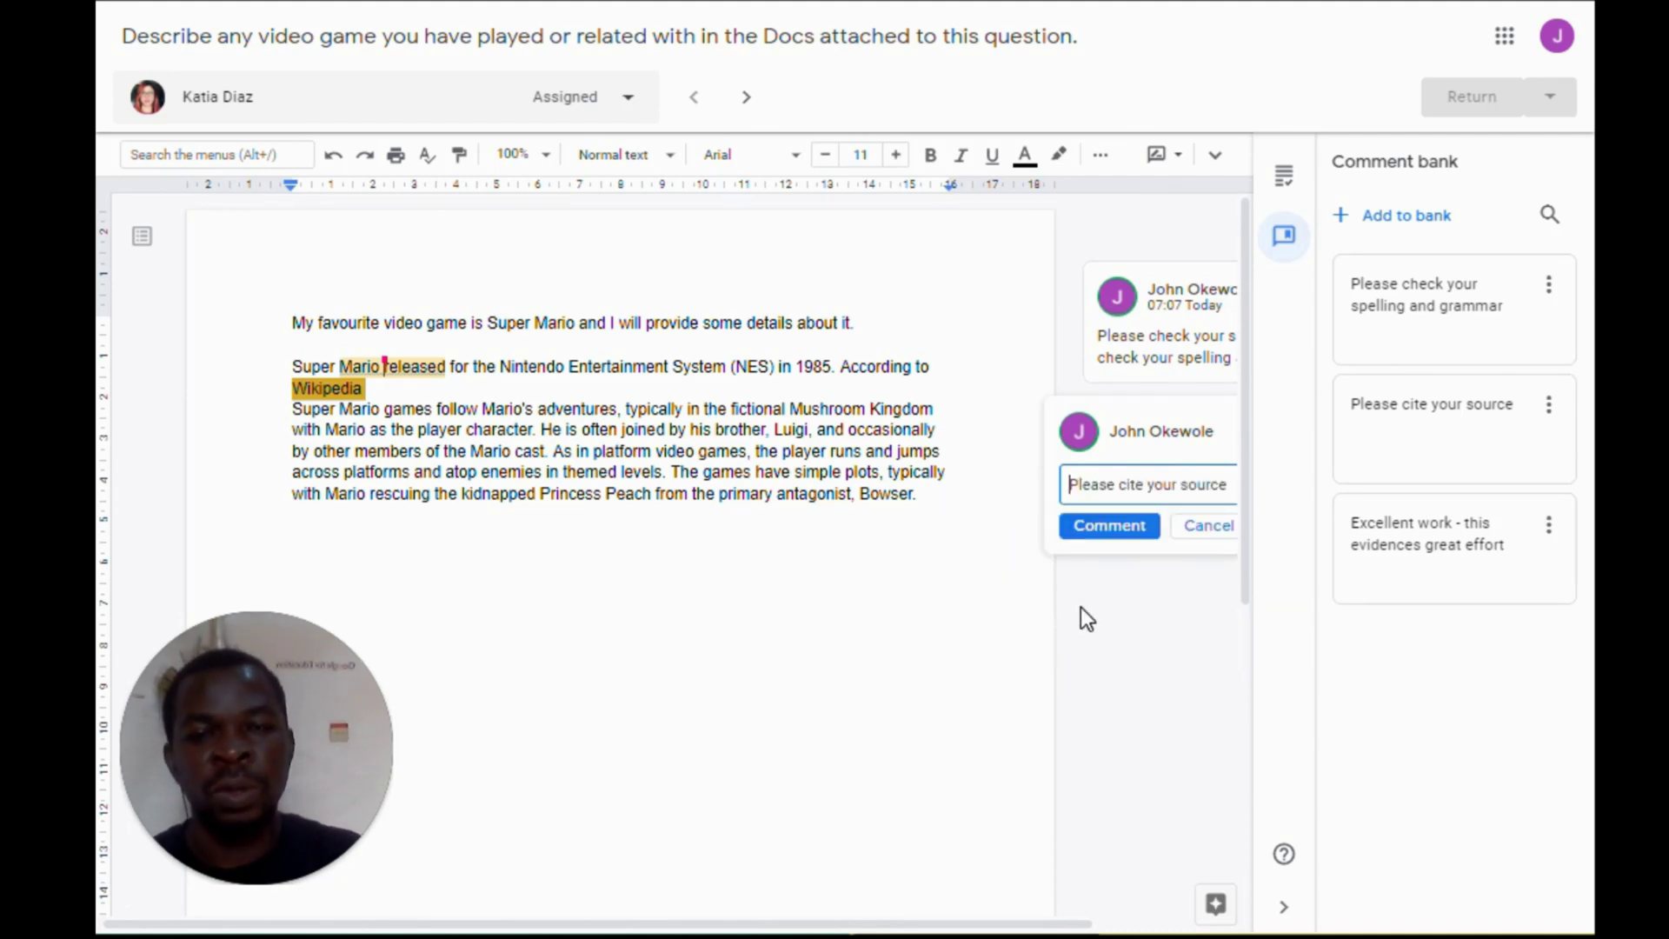
click(1115, 528)
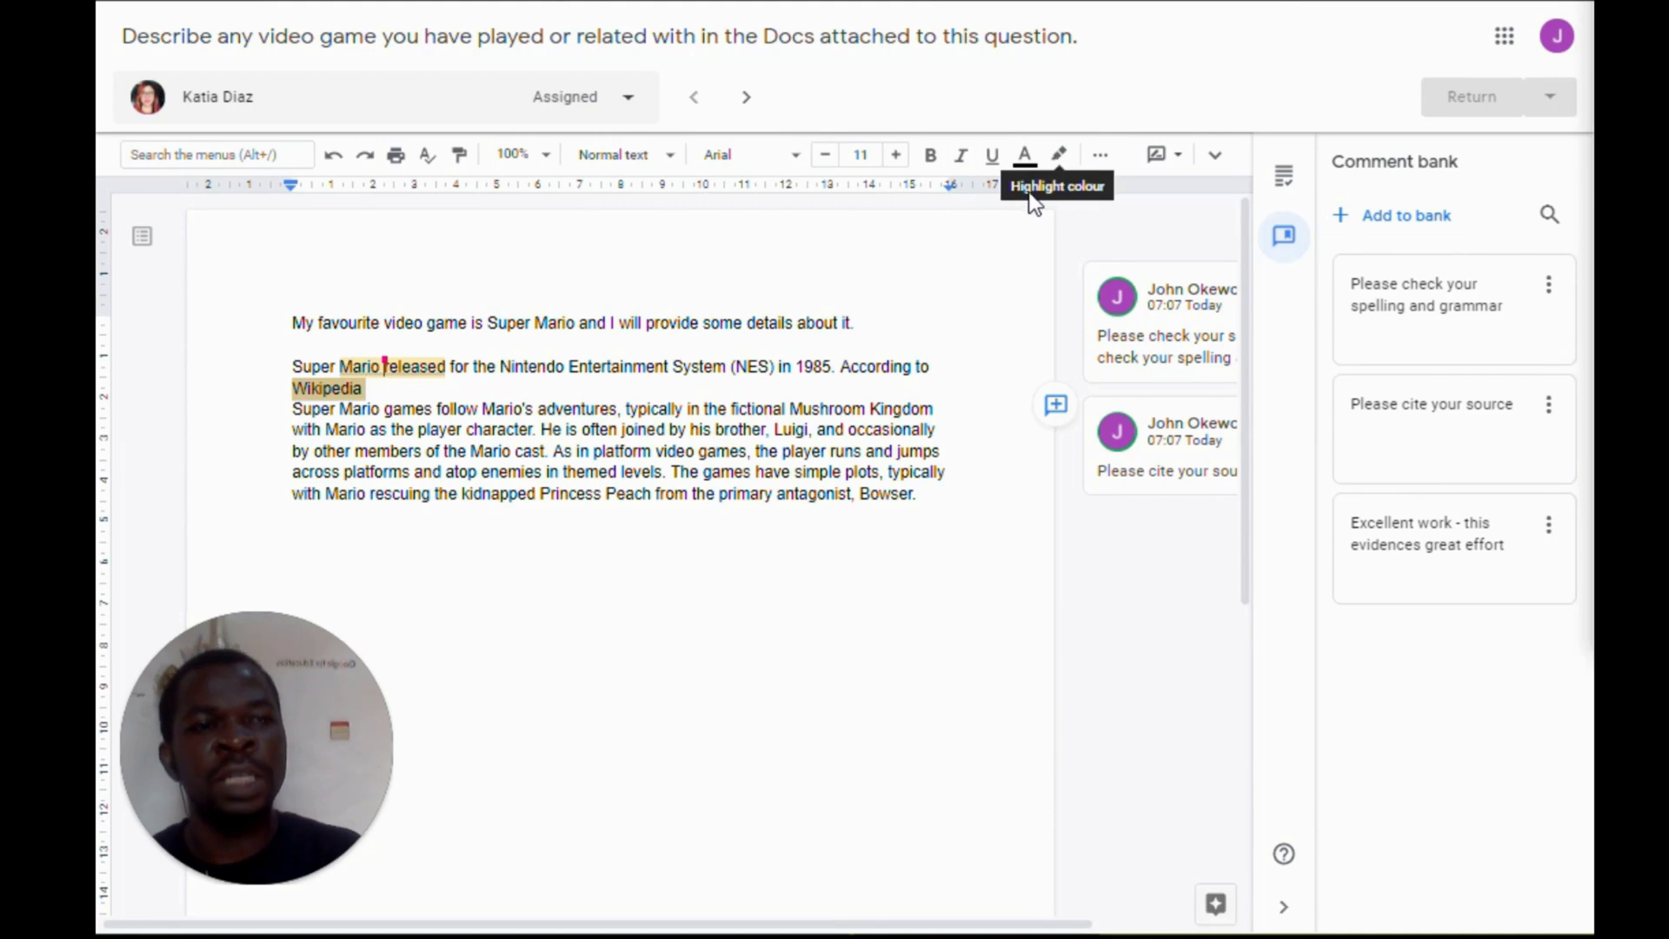
Change the Doc's editing mode to Suggesting from the mode dropdown
click(1181, 156)
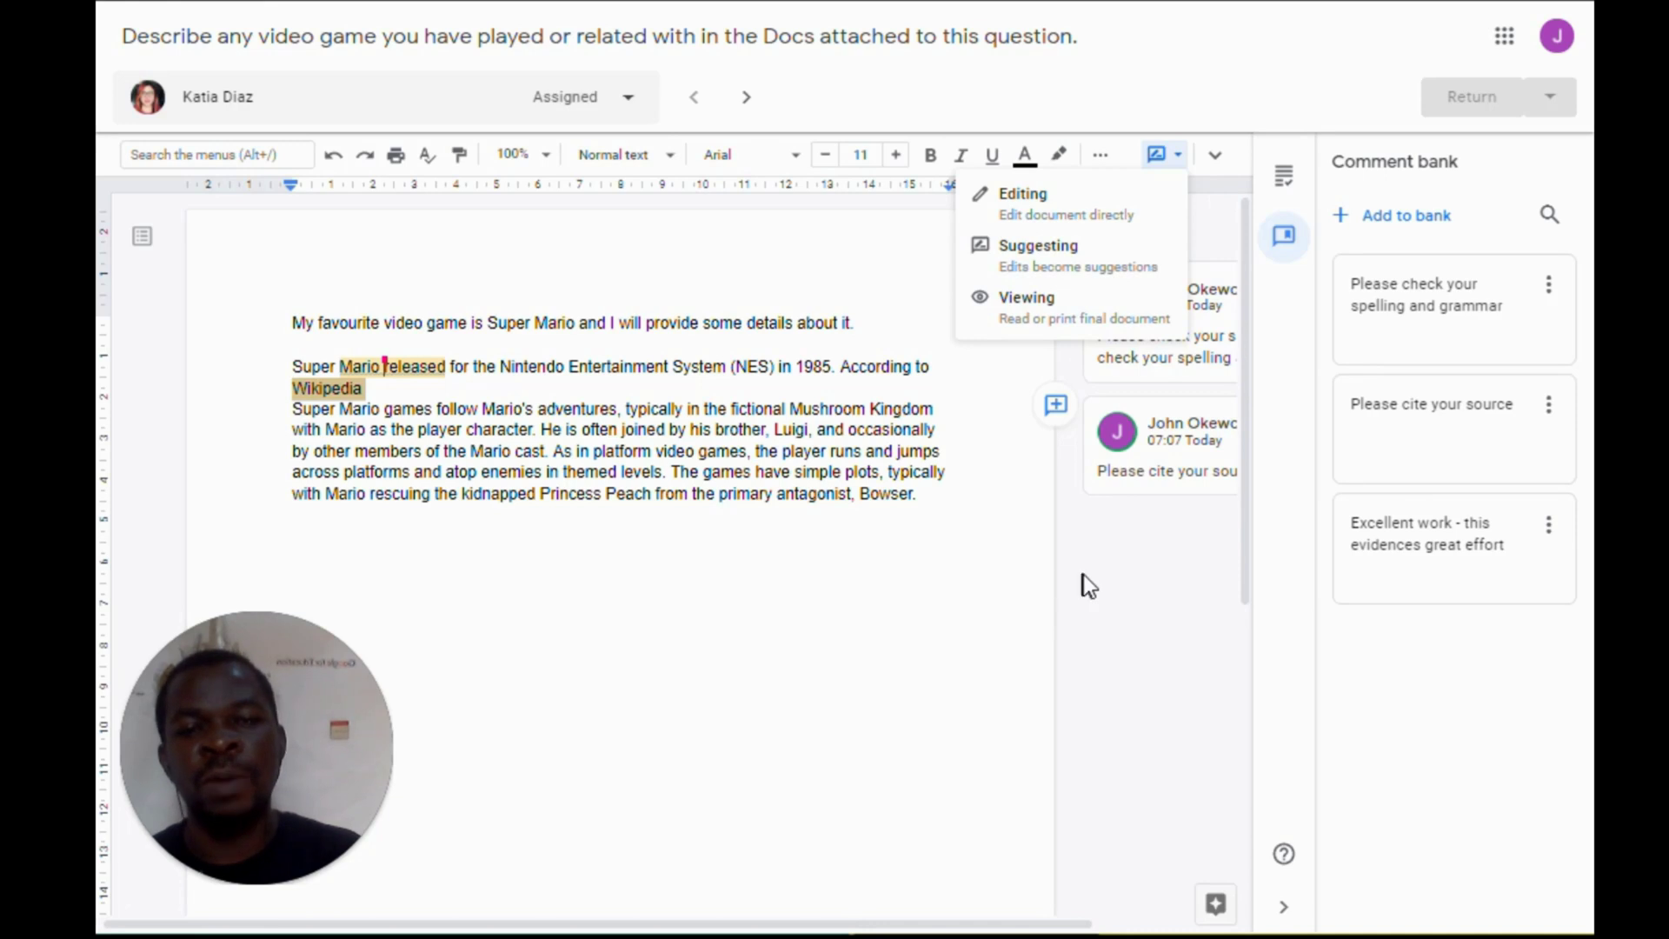
key(Escape)
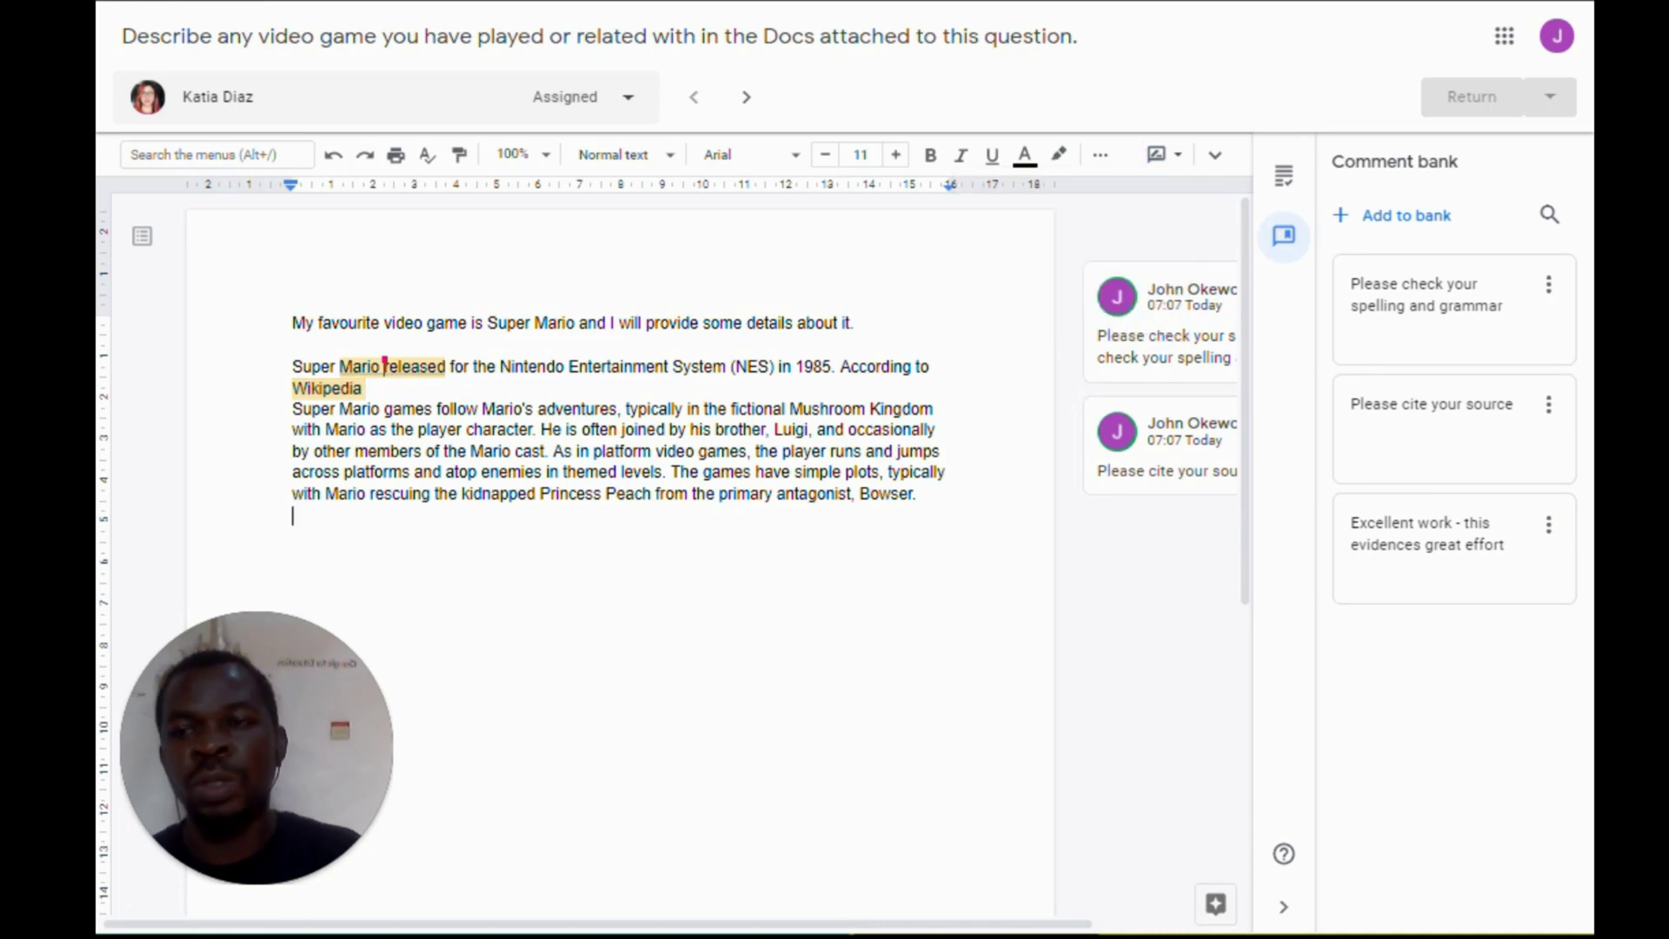
Suggest a new first line reading 'Introduction' above the opening sentence and select it
click(293, 323)
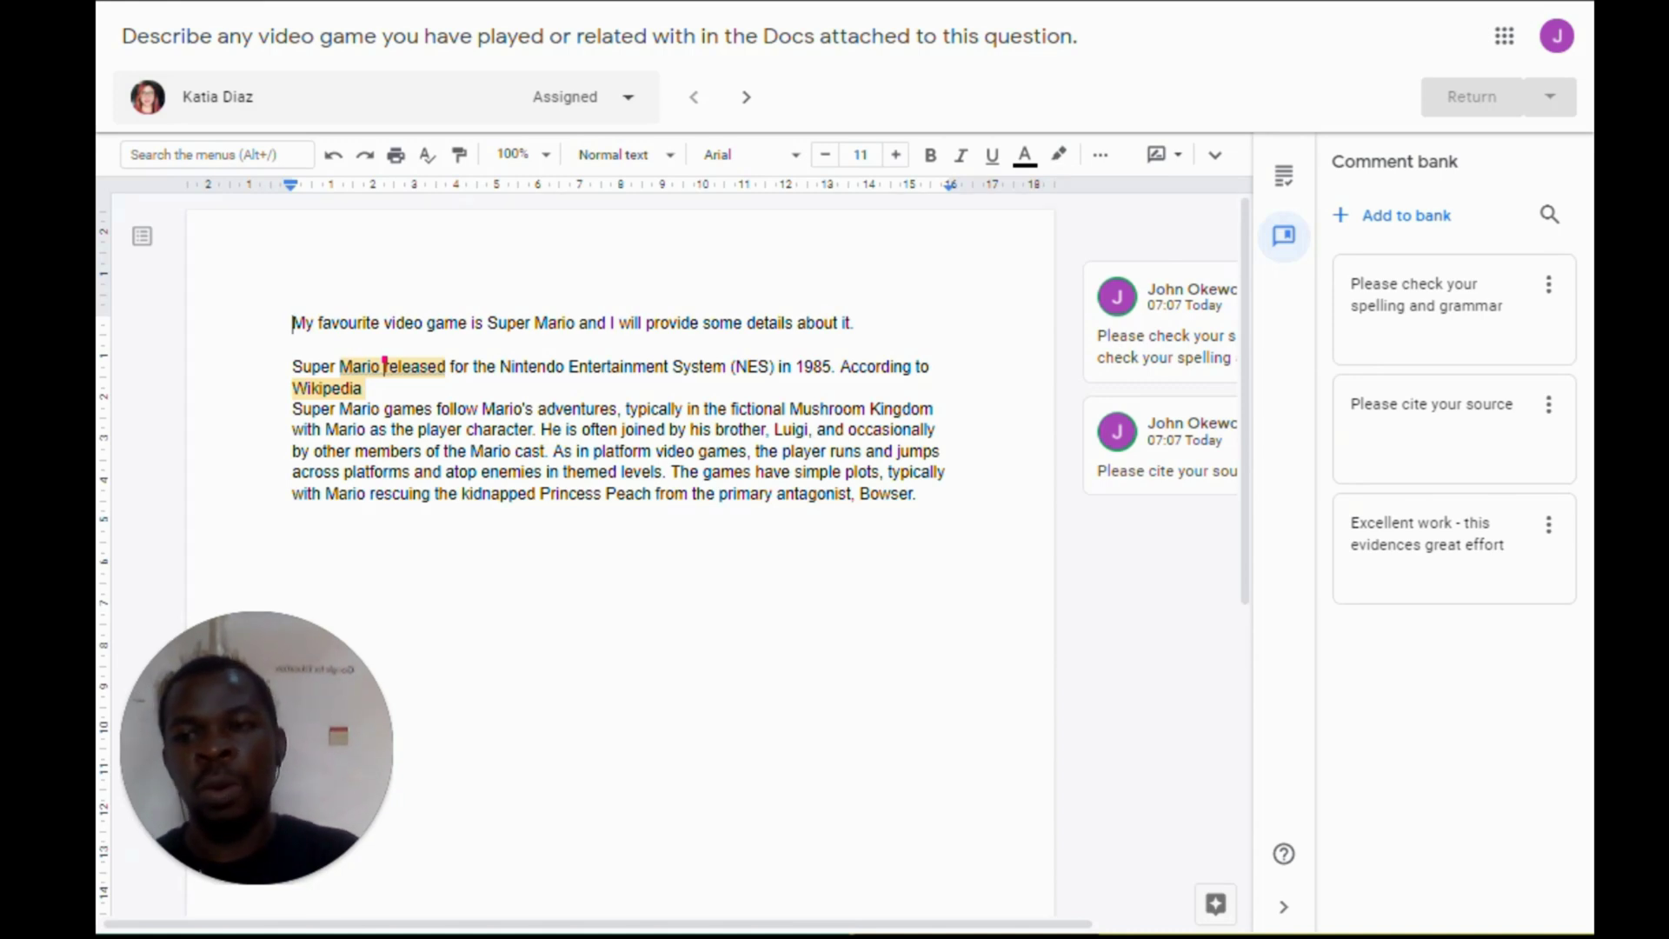
key(Return)
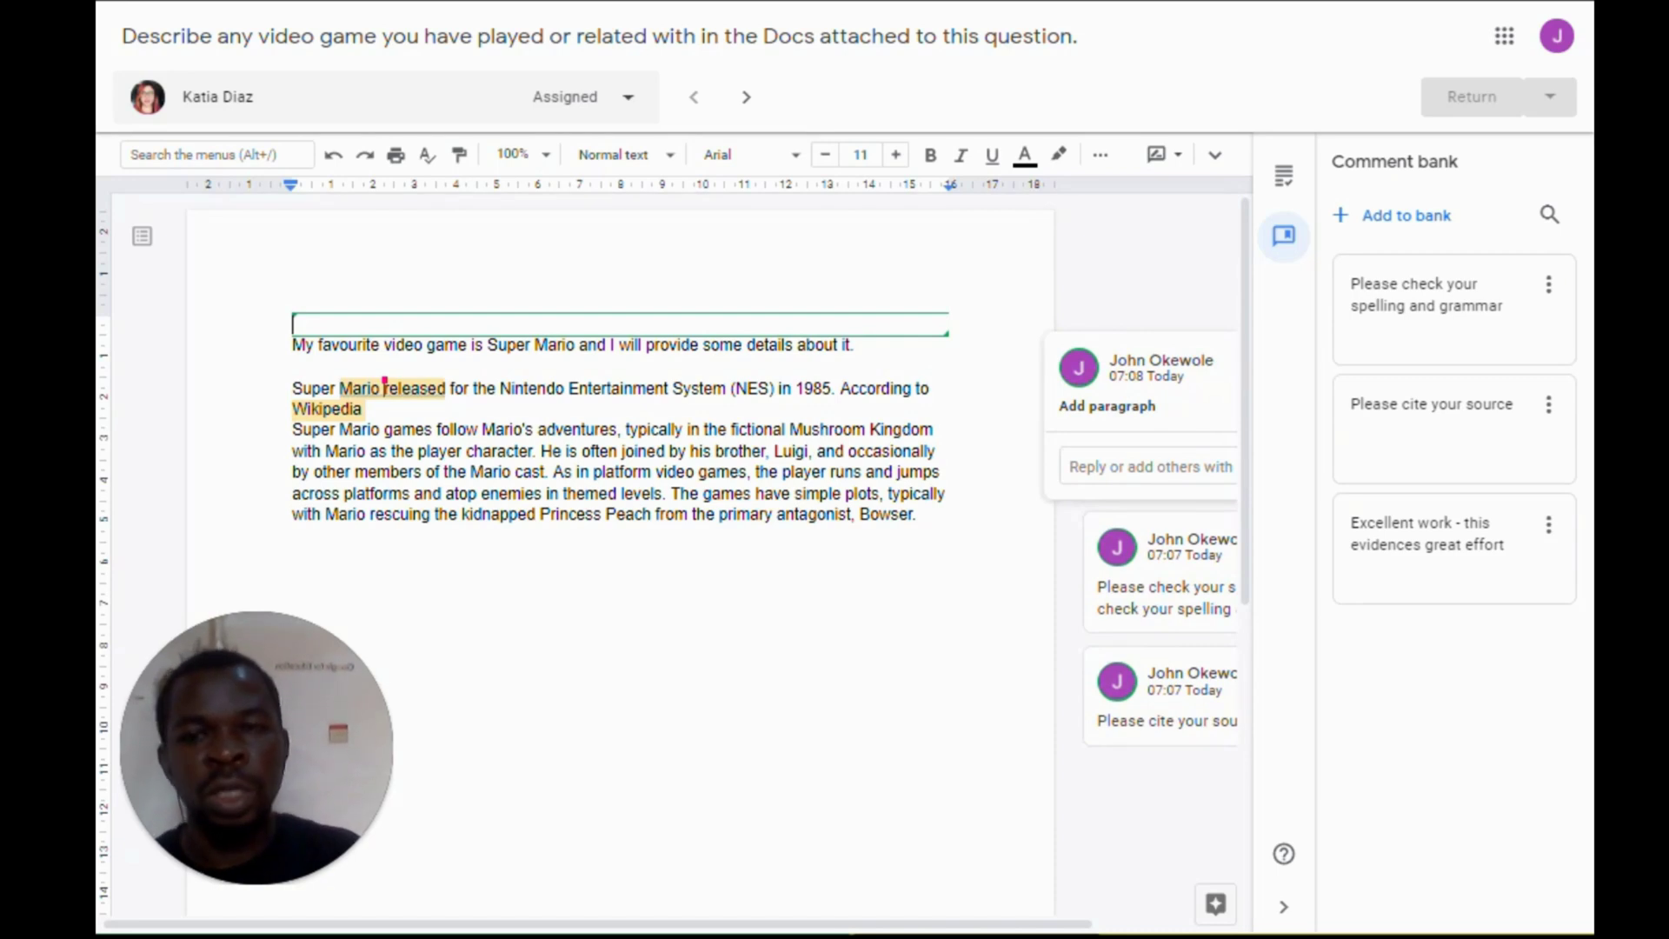
text(Introduction)
key(shift+Home)
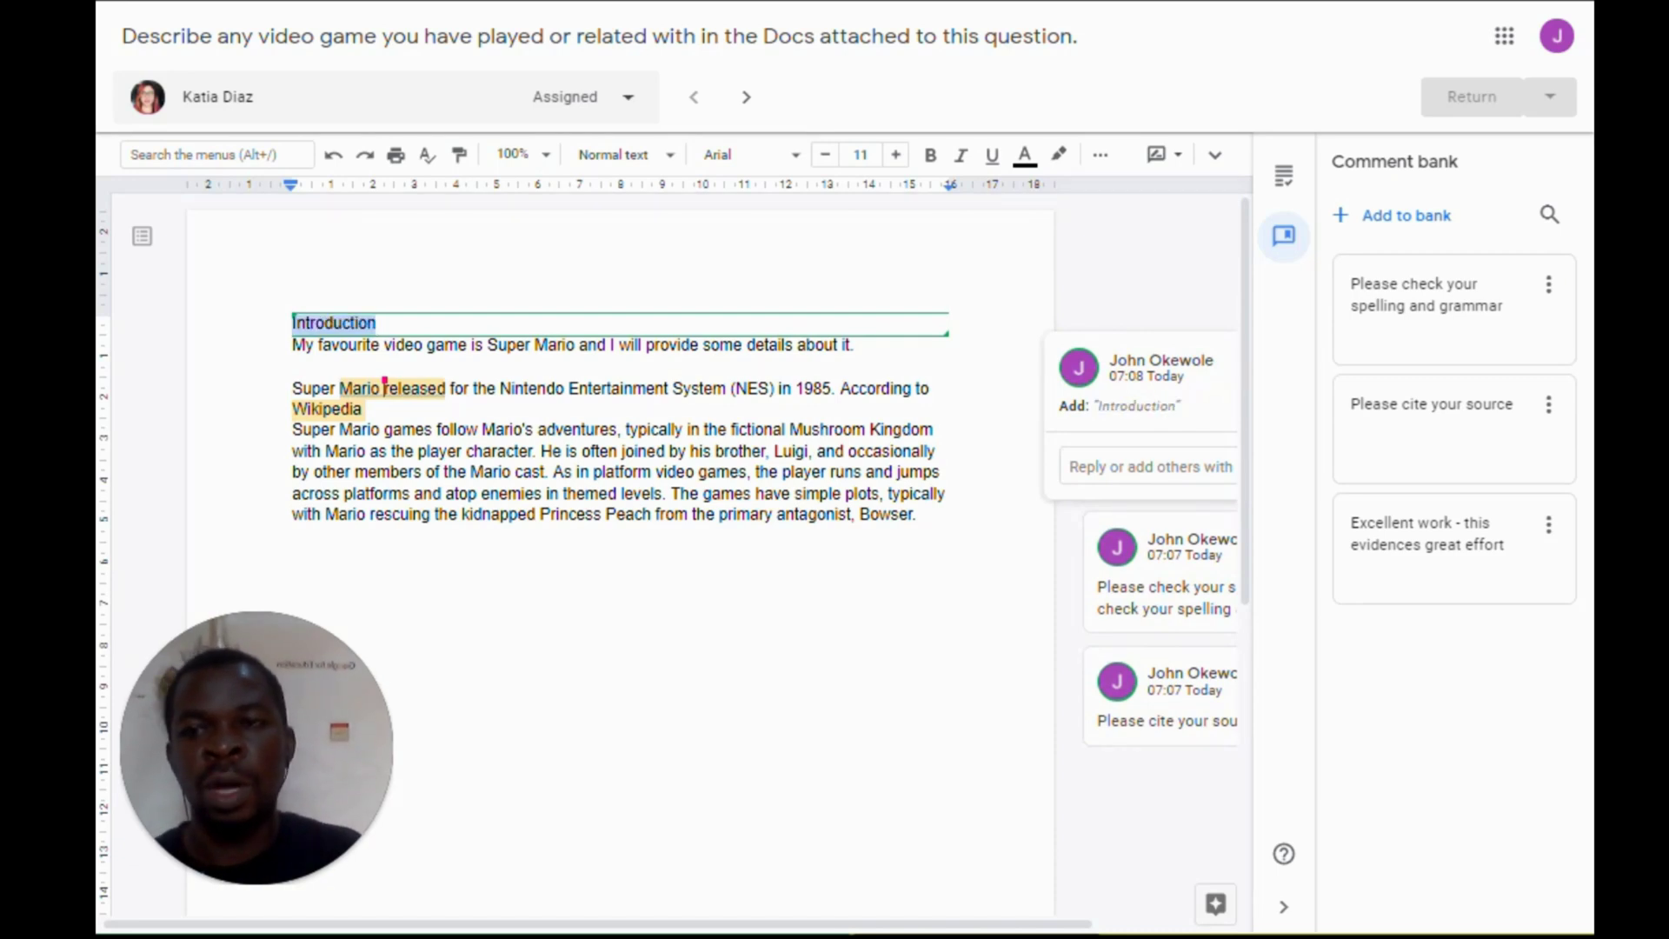